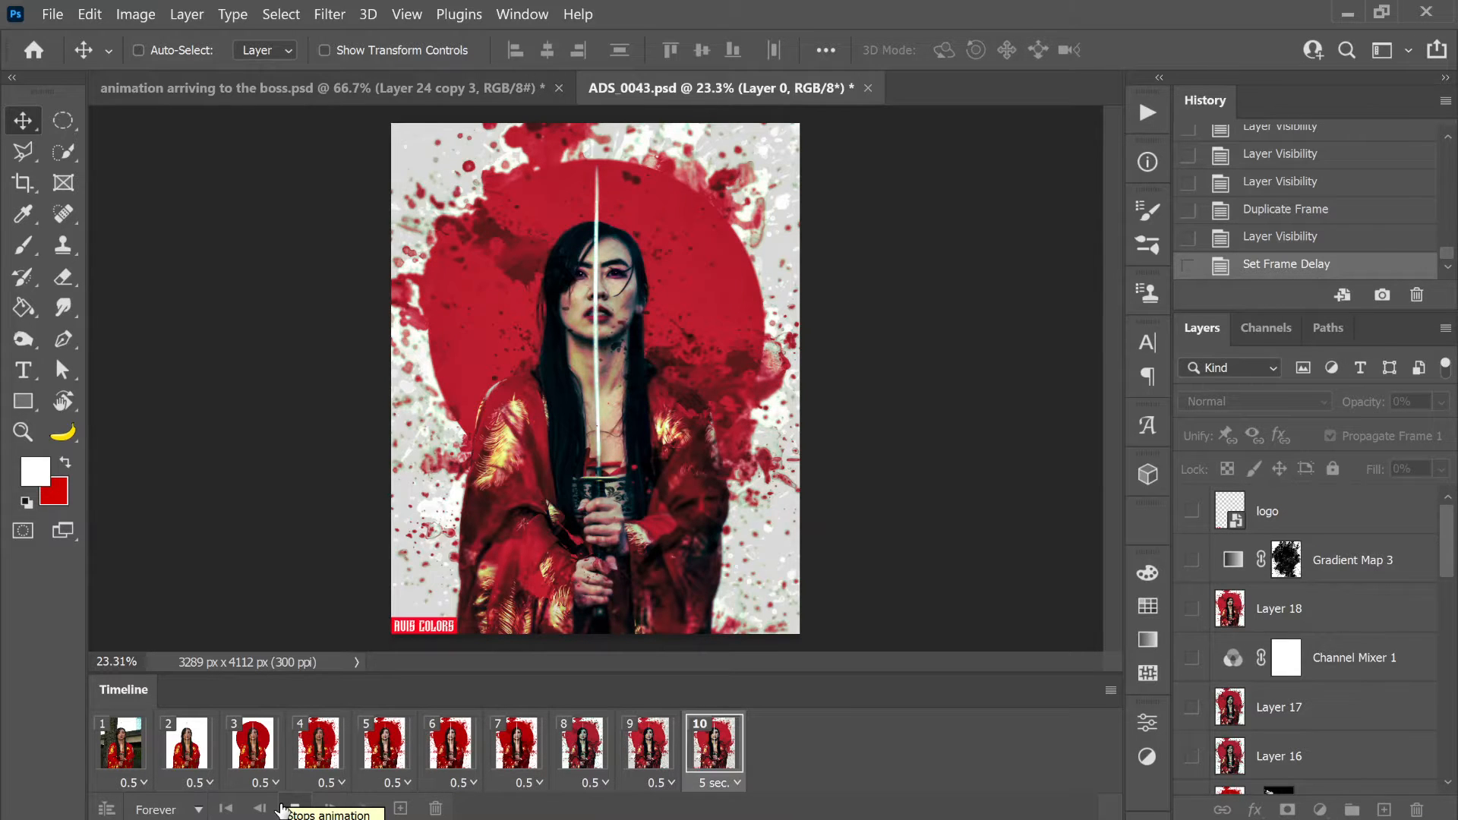
# - Stop the ADS_0043.psd animation, switch to the "animation arriving to the boss.psd" document, and play its animation
pyautogui.click(293, 809)
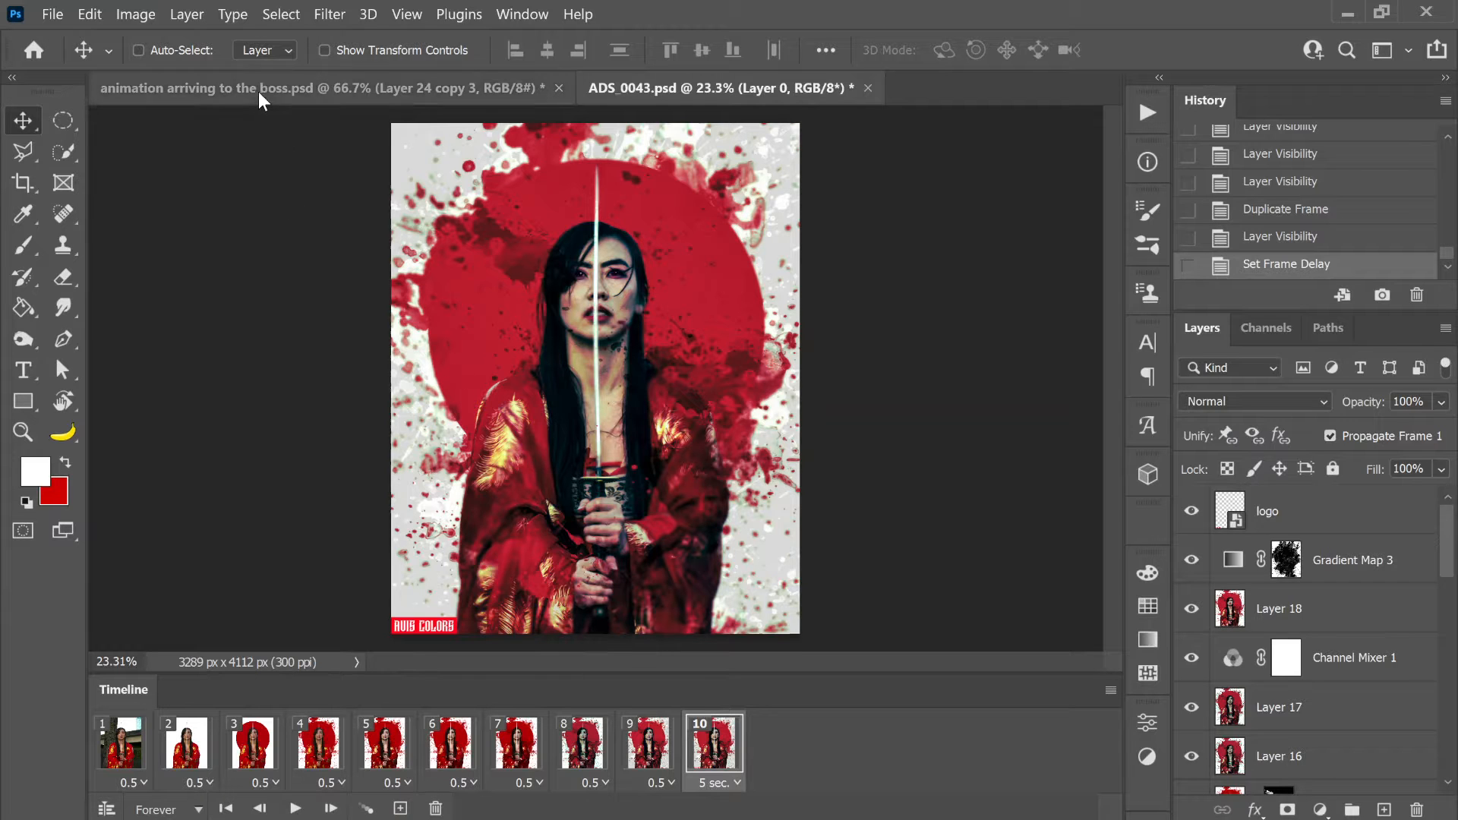
pyautogui.hotkey('ctrl', 'Tab')
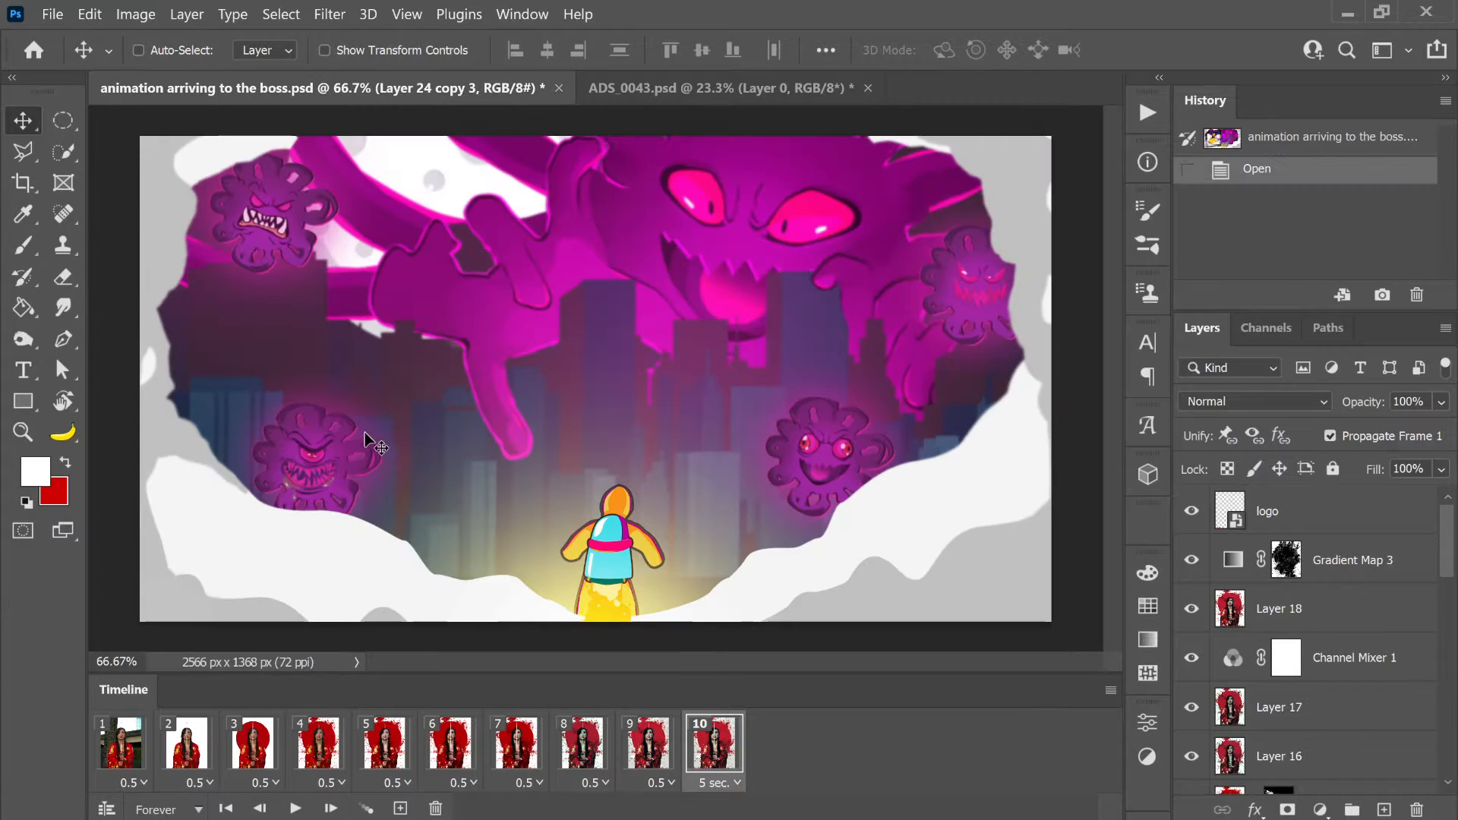
pyautogui.click(294, 810)
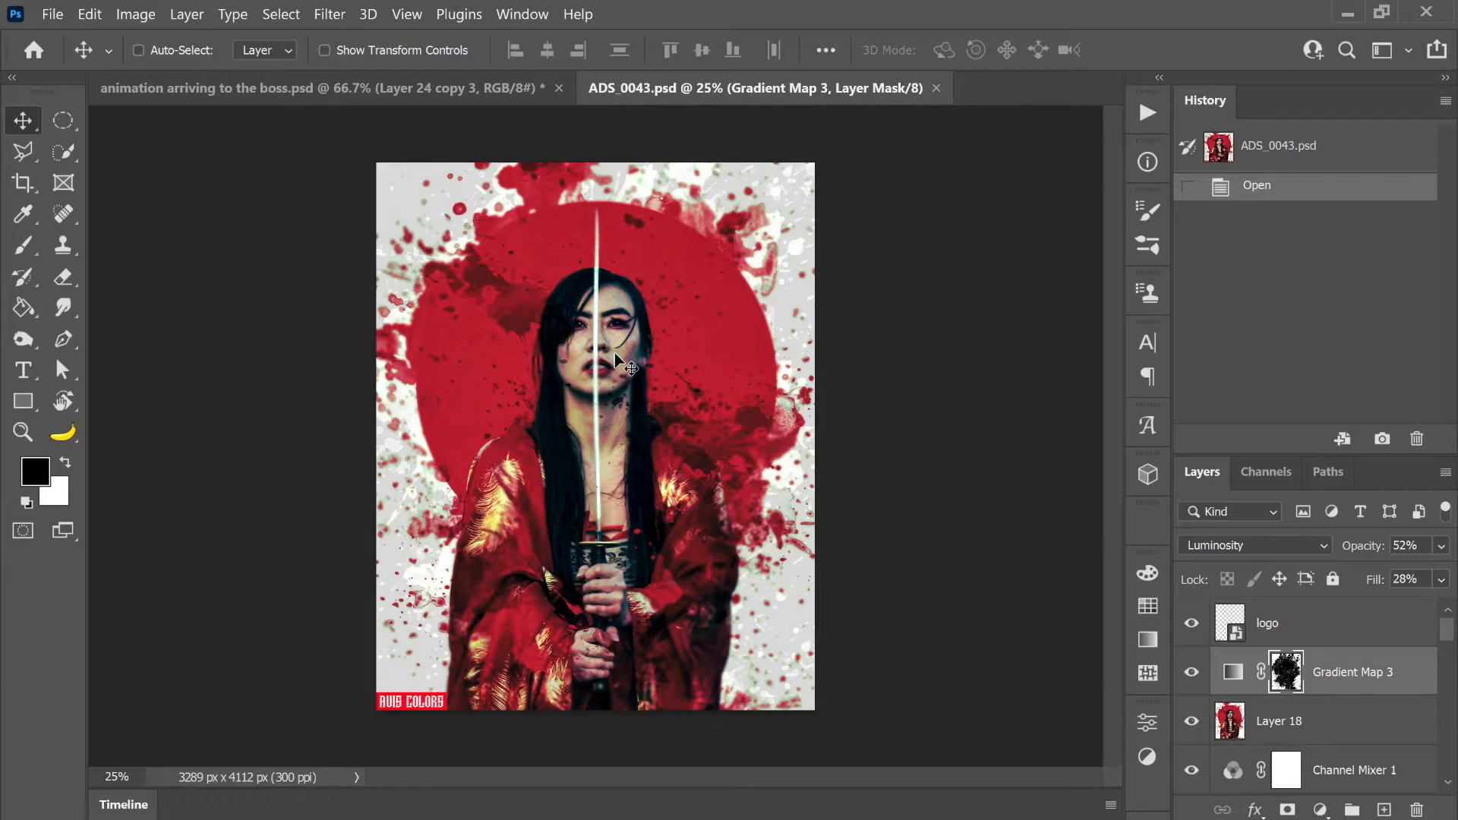
# - Display the Timeline for ADS_0043.psd
pyautogui.click(184, 813)
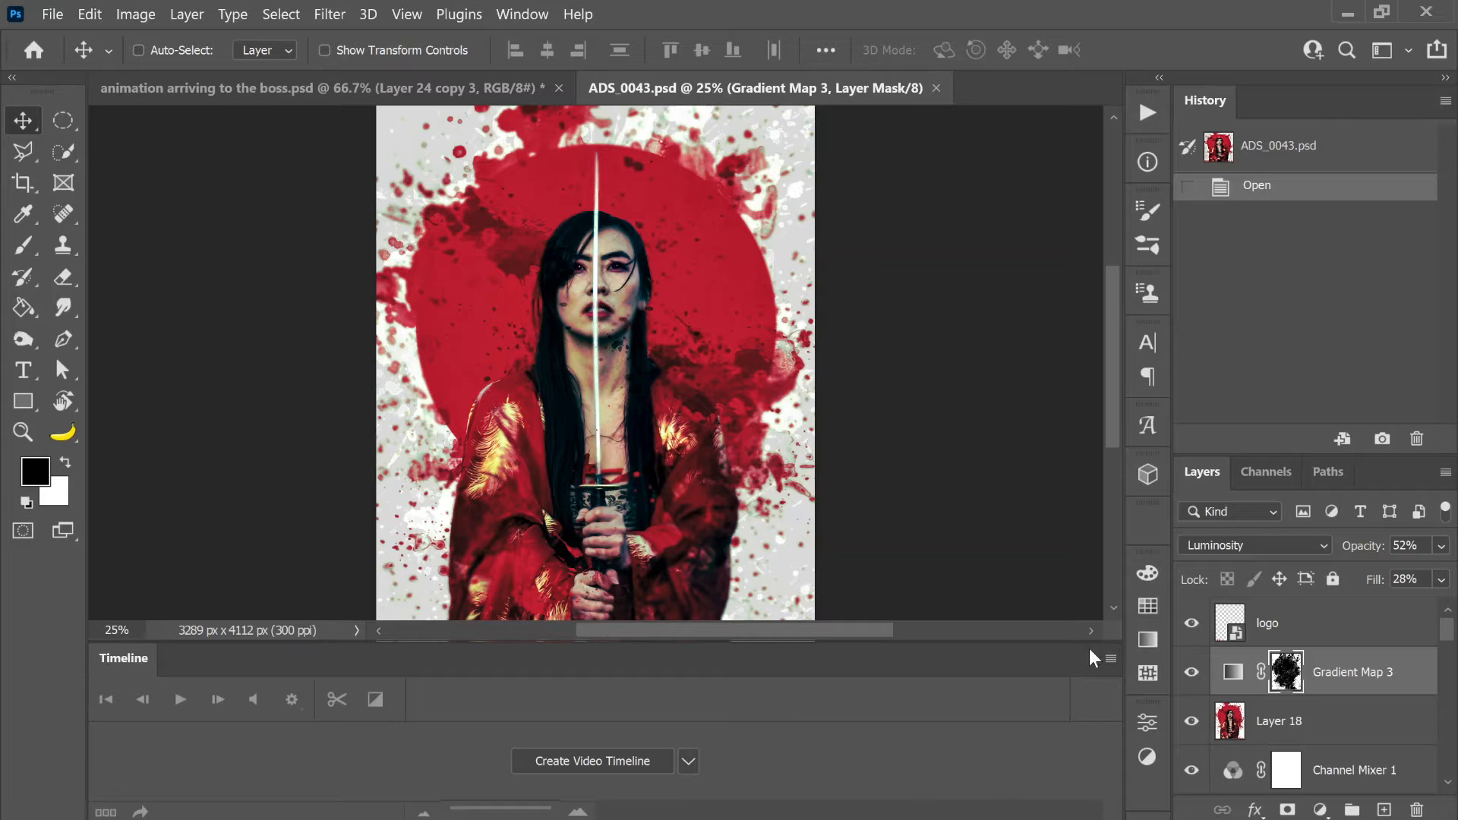
pyautogui.click(515, 15)
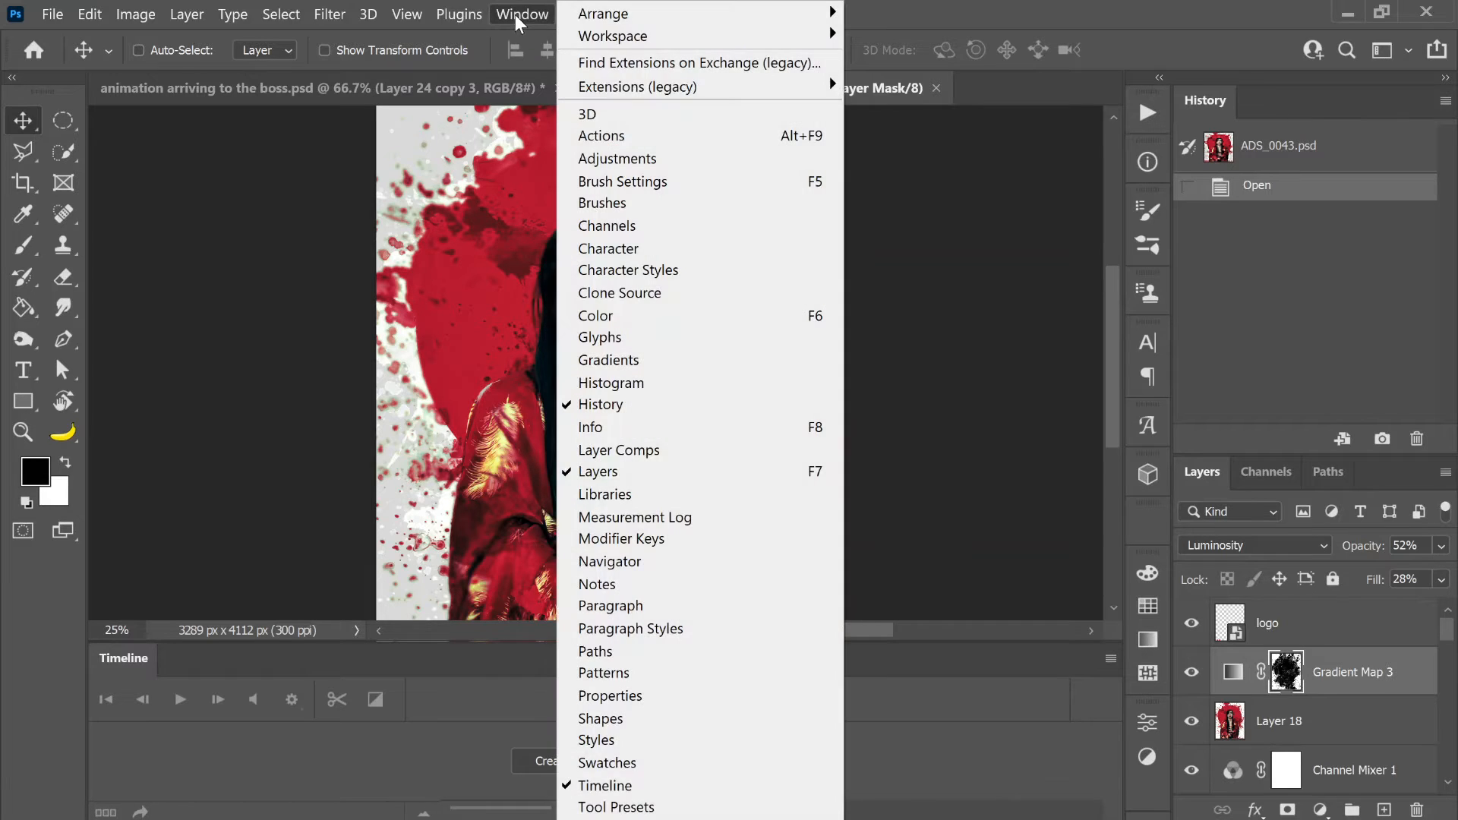
pyautogui.click(616, 793)
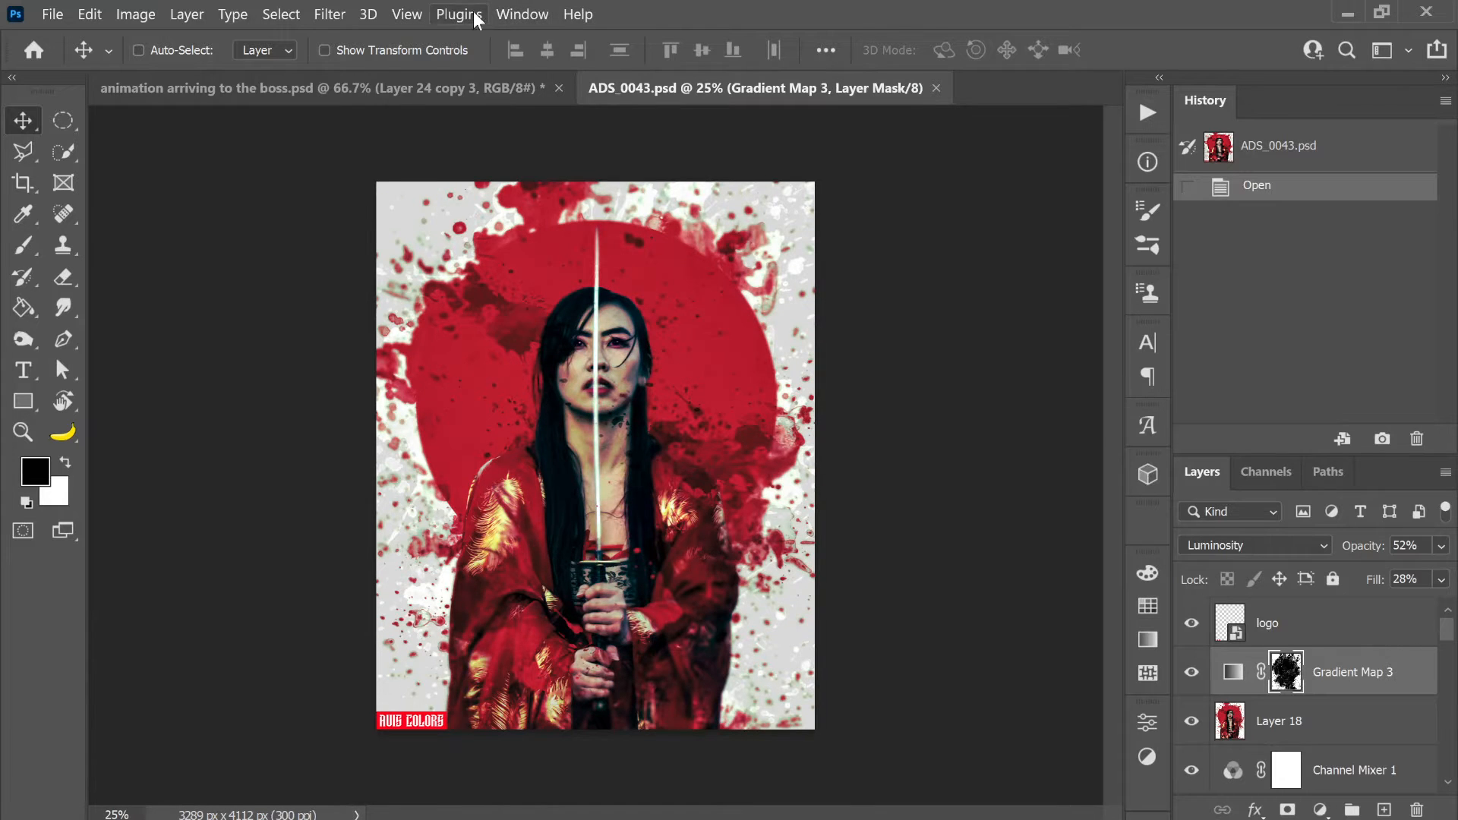
pyautogui.click(497, 13)
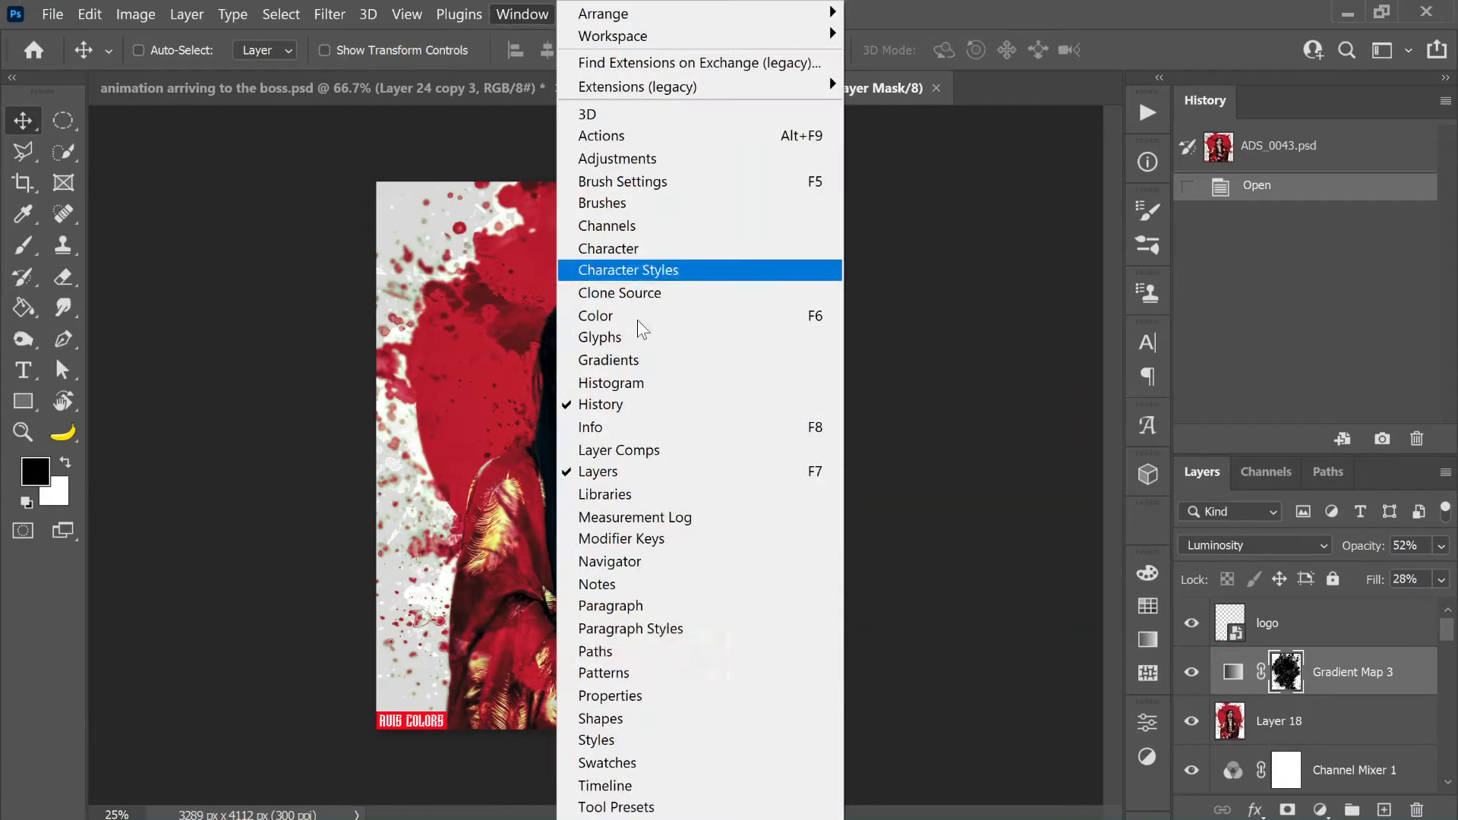
pyautogui.click(616, 786)
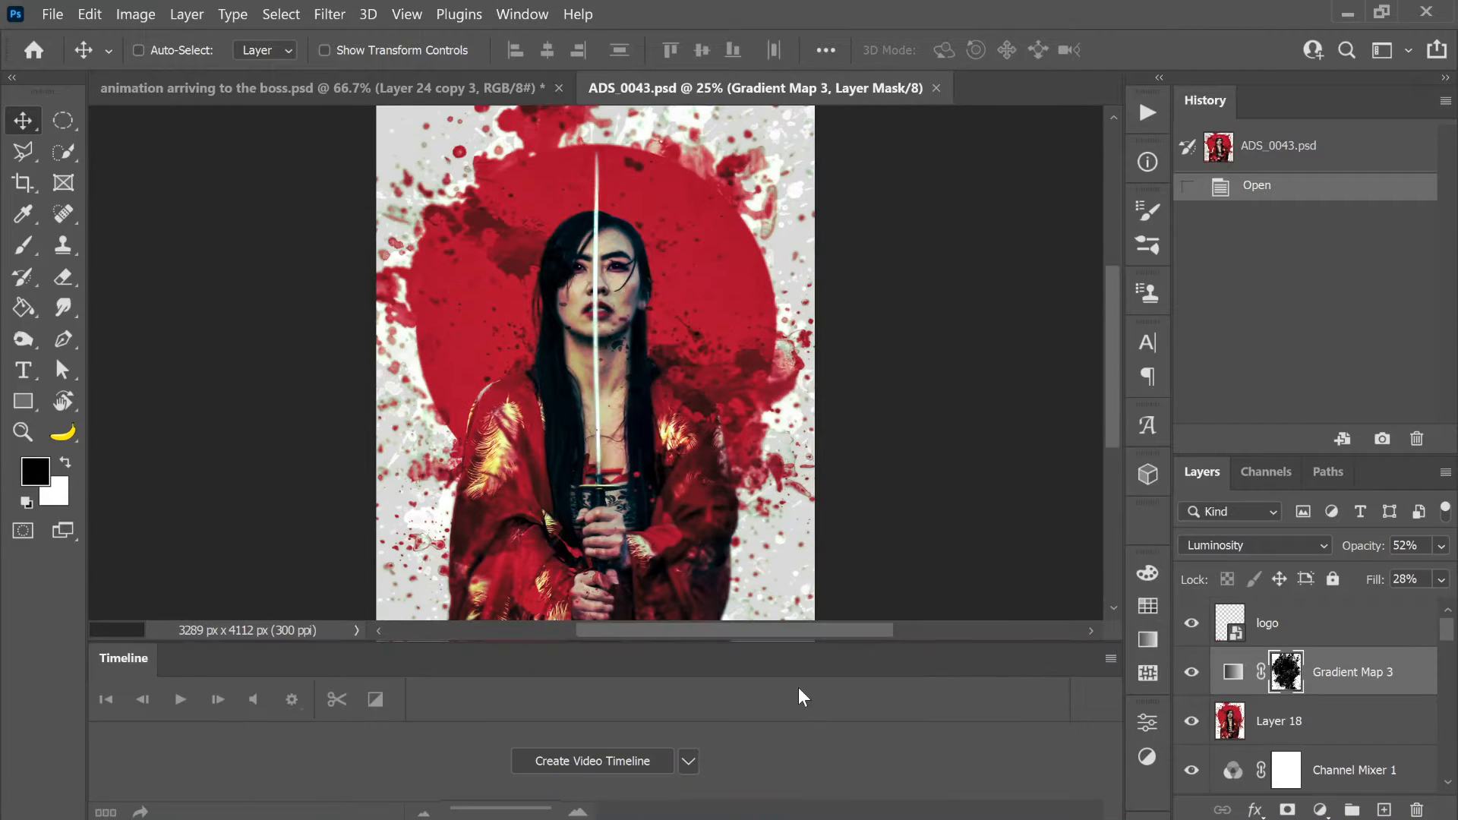
# - Create a video timeline for ADS_0043.psd and convert it to a frame animation
pyautogui.click(559, 762)
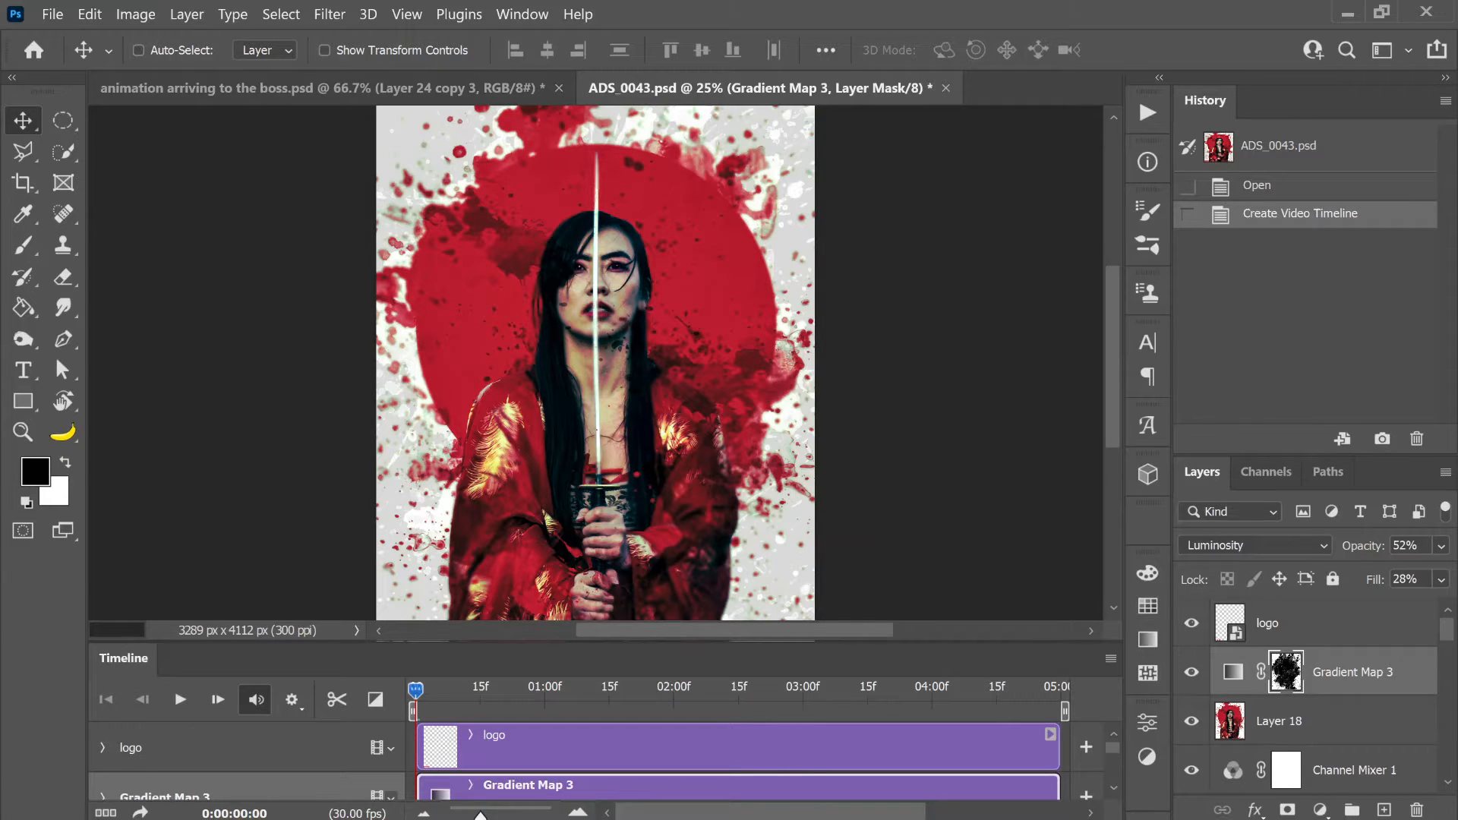
pyautogui.click(104, 813)
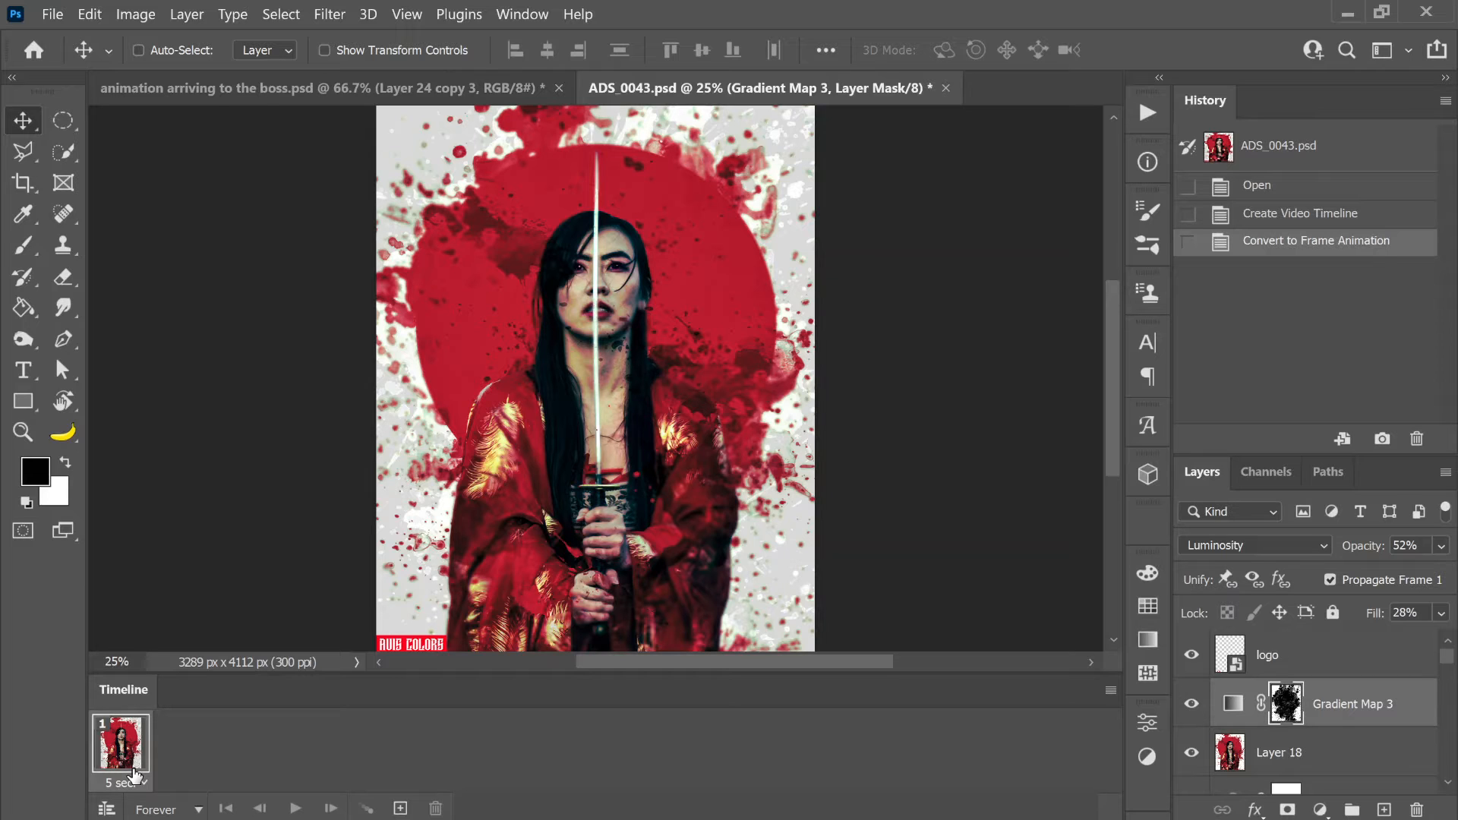
# - Delete the hidden layers Layer 6, Layer 4 and Gradient Map 1 from the layer stack
pyautogui.moveTo(1284, 454); pyautogui.dragTo(1286, 317)
pyautogui.scroll(-2, 1281, 606)
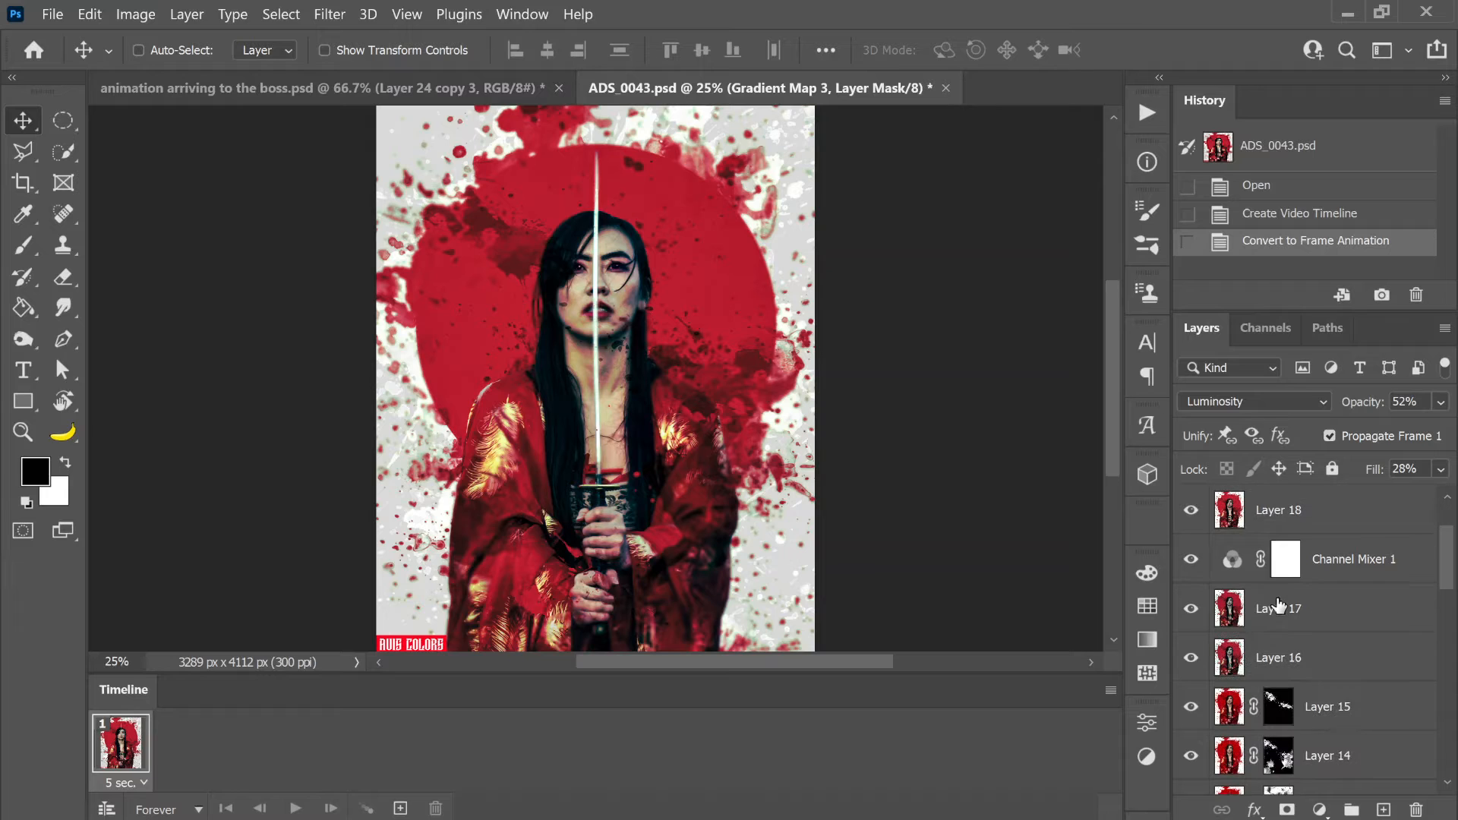
pyautogui.scroll(-8, 1280, 607)
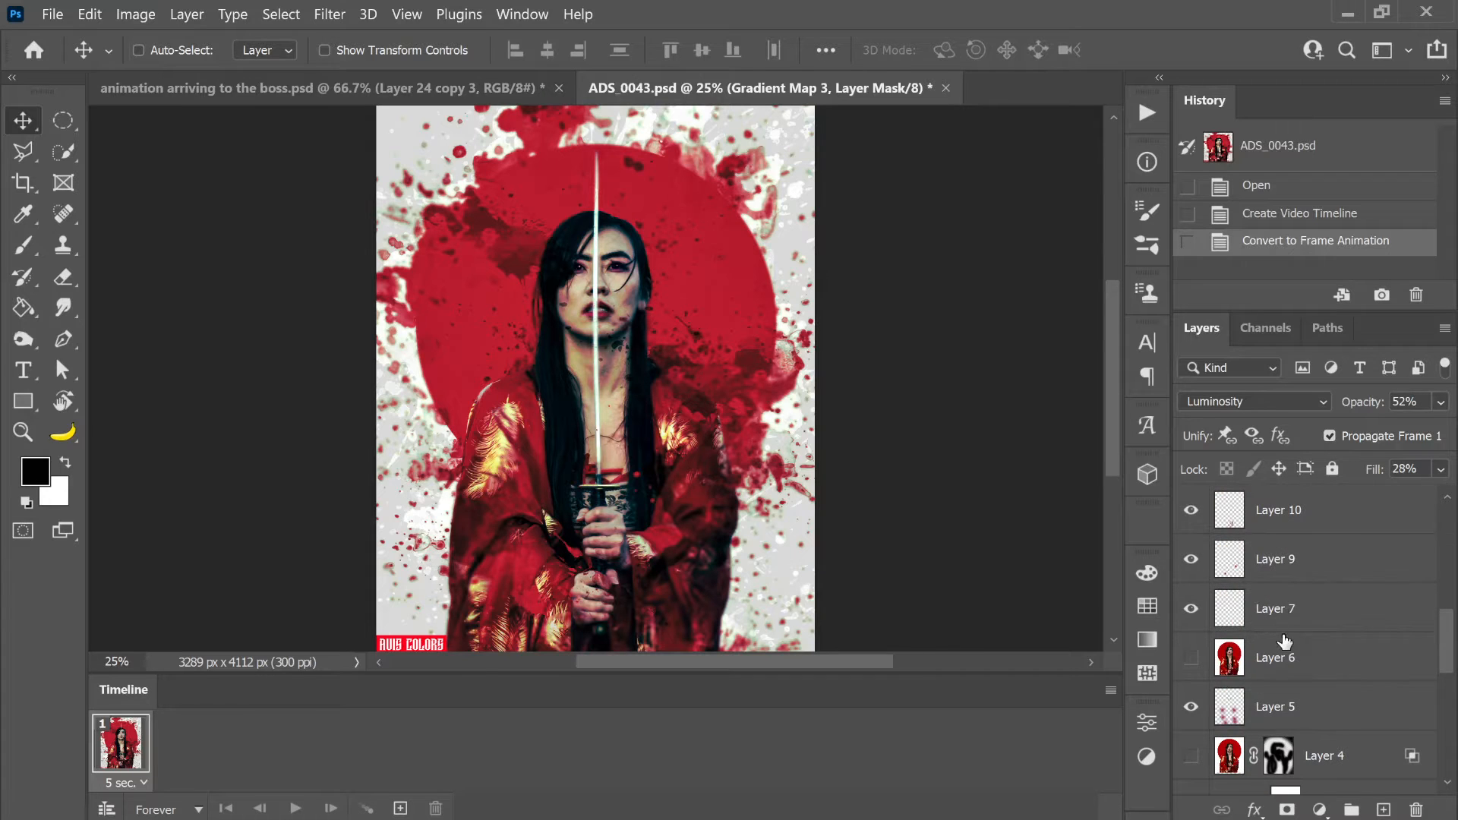
pyautogui.click(1289, 652)
pyautogui.press('Delete')
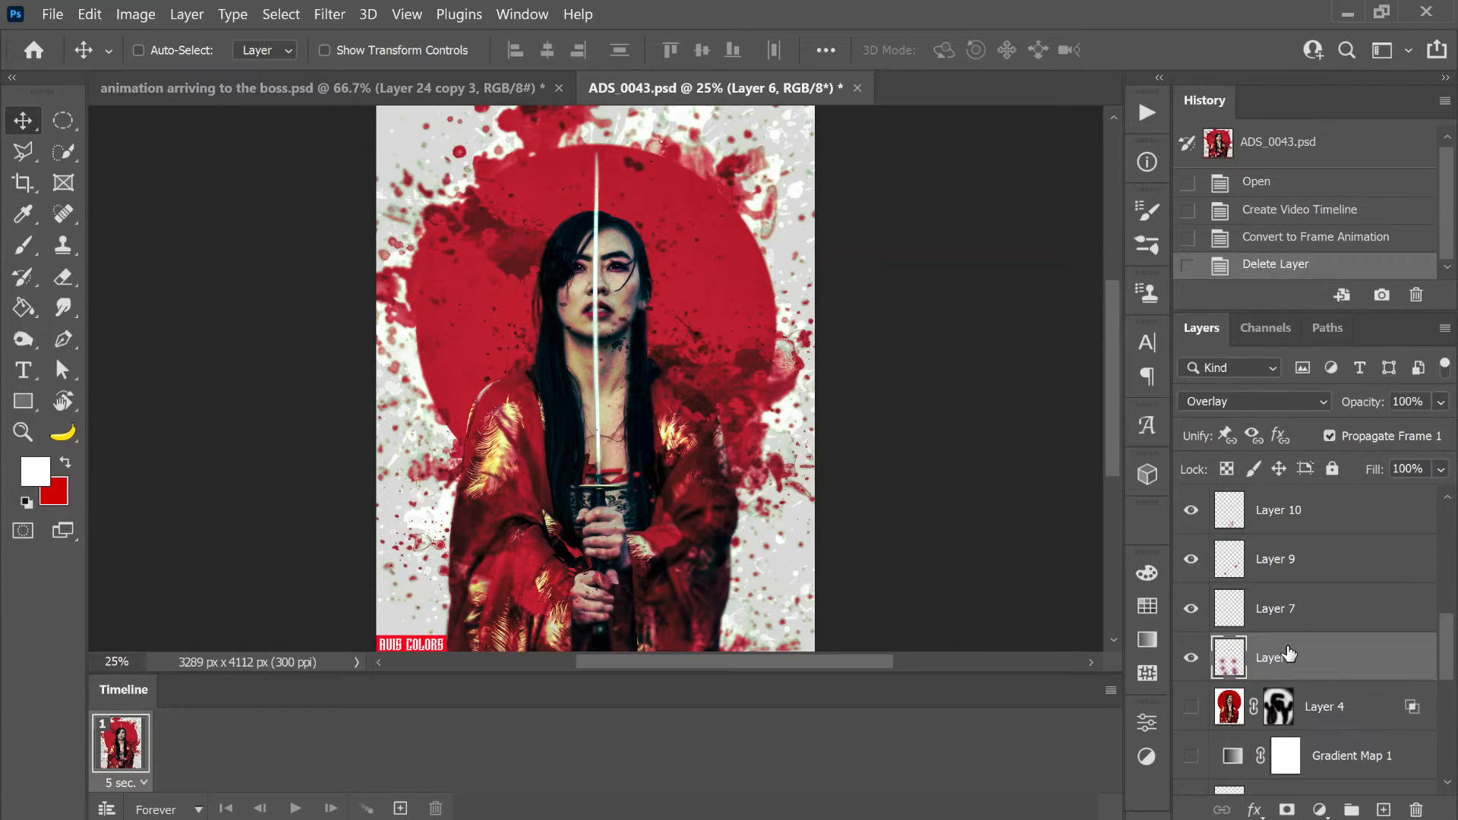
pyautogui.scroll(-2, 1291, 649)
pyautogui.click(1350, 616)
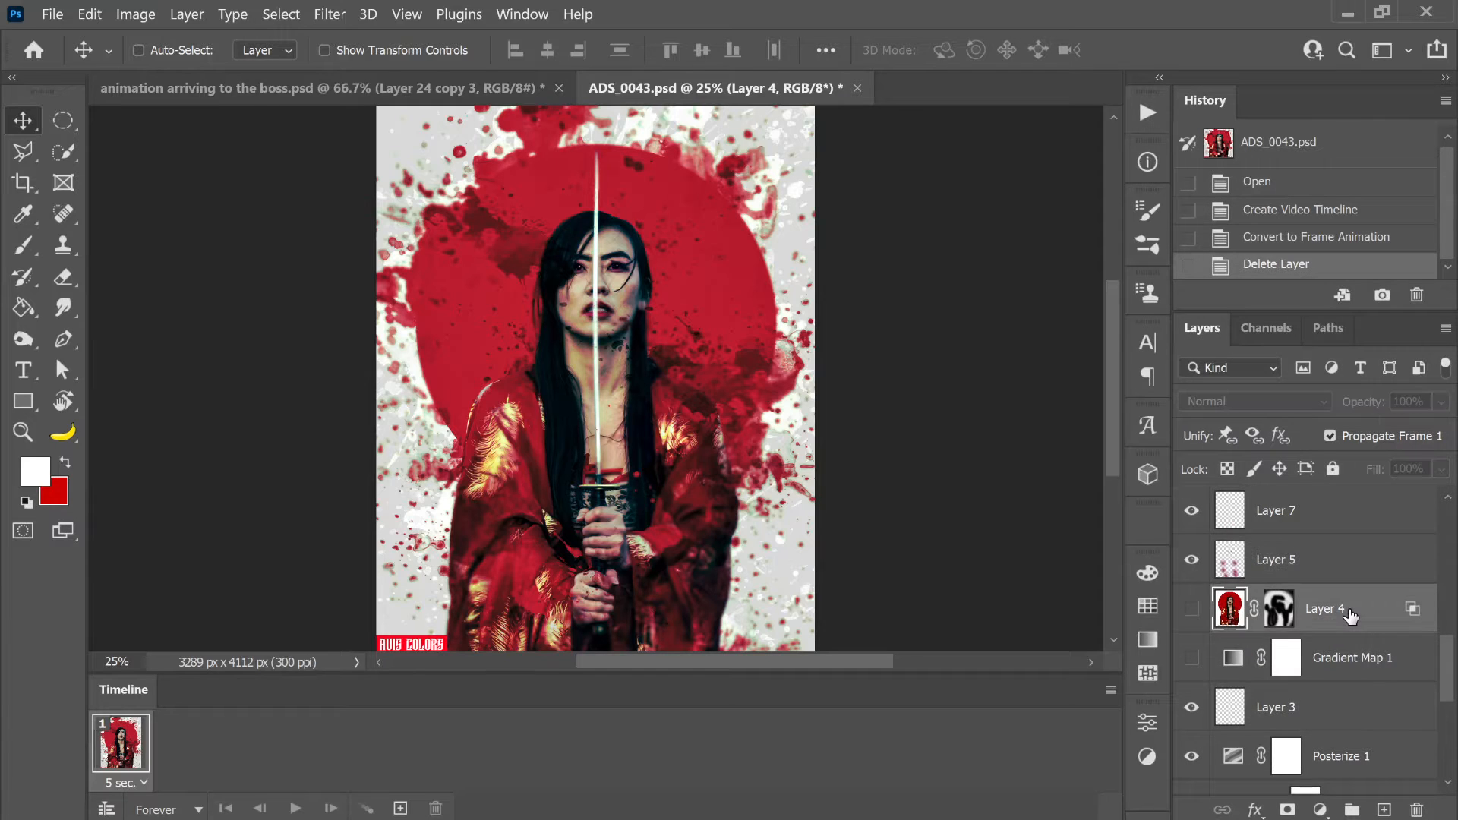
pyautogui.press('Delete')
pyautogui.press('Delete')
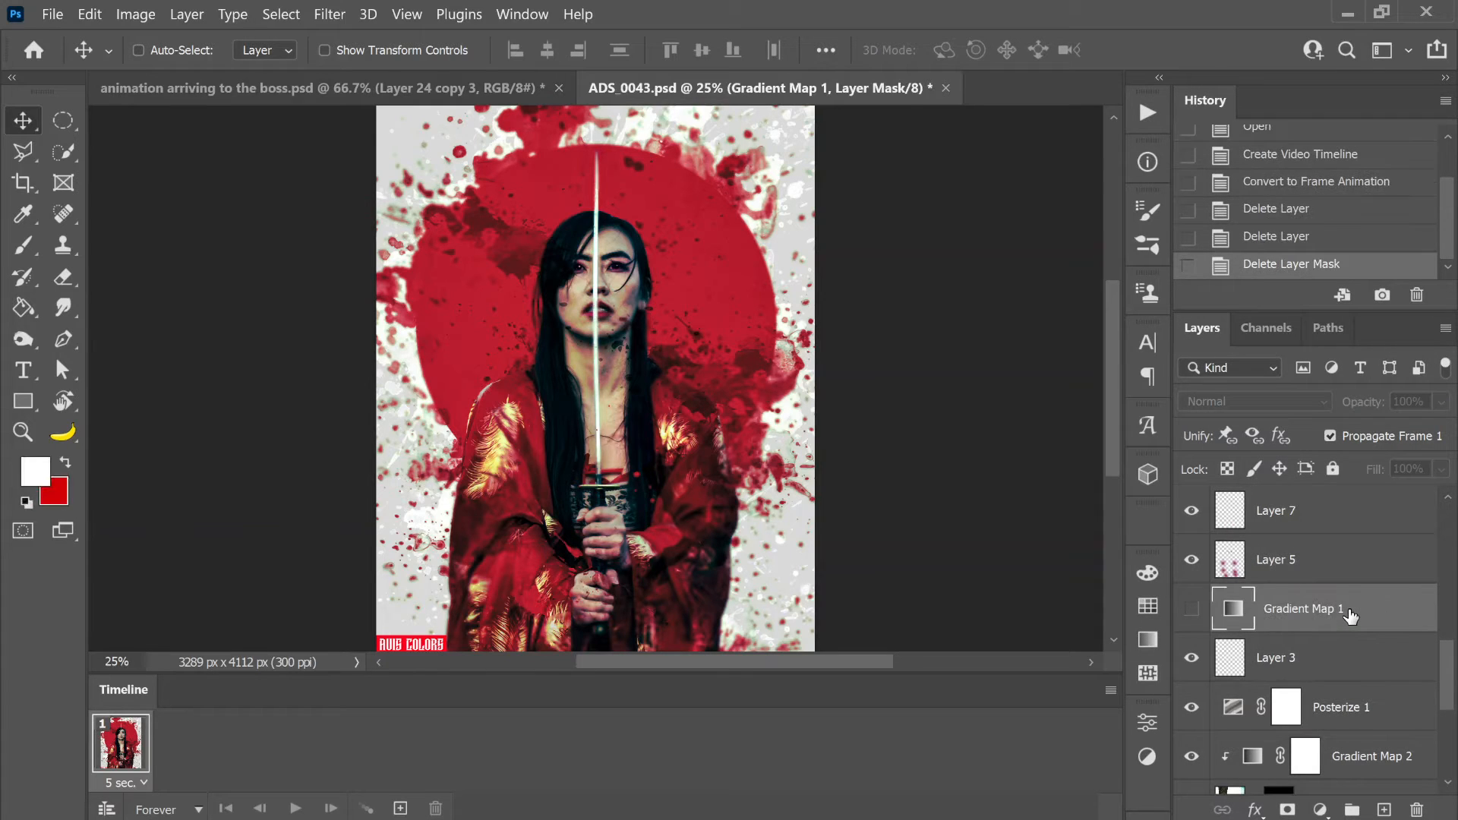
pyautogui.press('Delete')
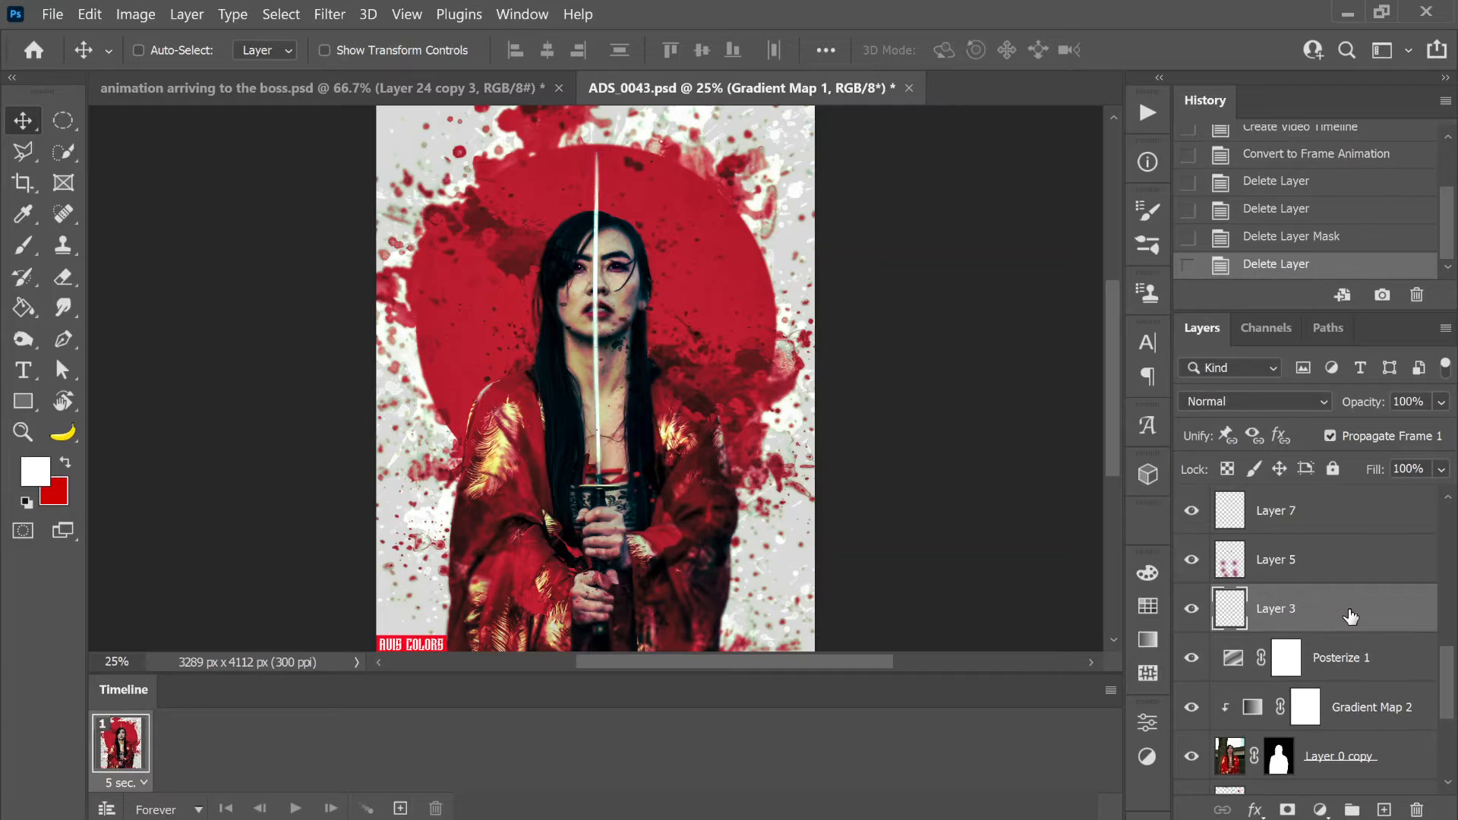
# - Duplicate the first animation frame and set the delay of frame 1 to 0.2 seconds
pyautogui.scroll(-5, 1359, 611)
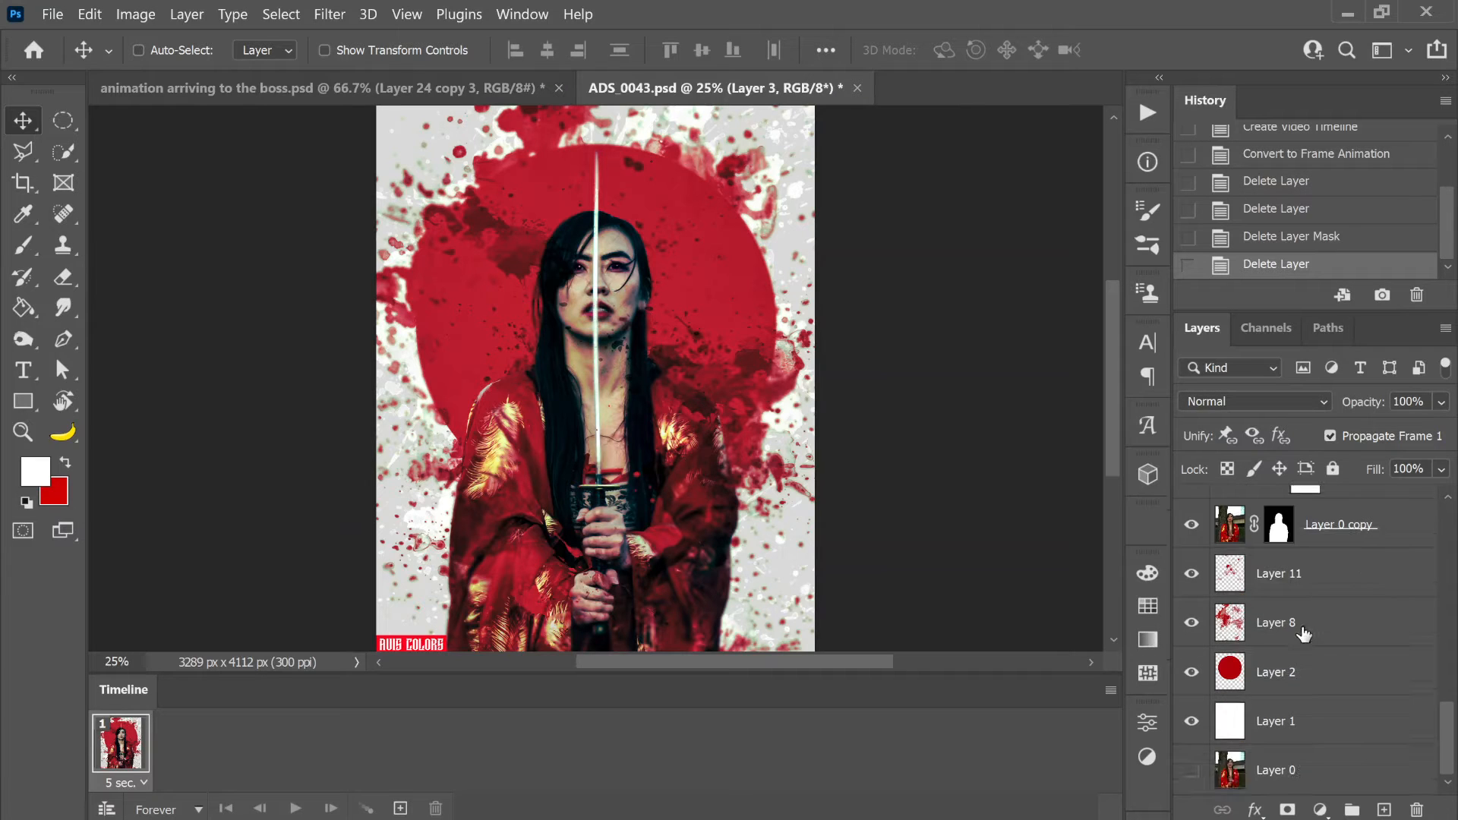
pyautogui.scroll(5, 1303, 638)
pyautogui.scroll(4, 1303, 640)
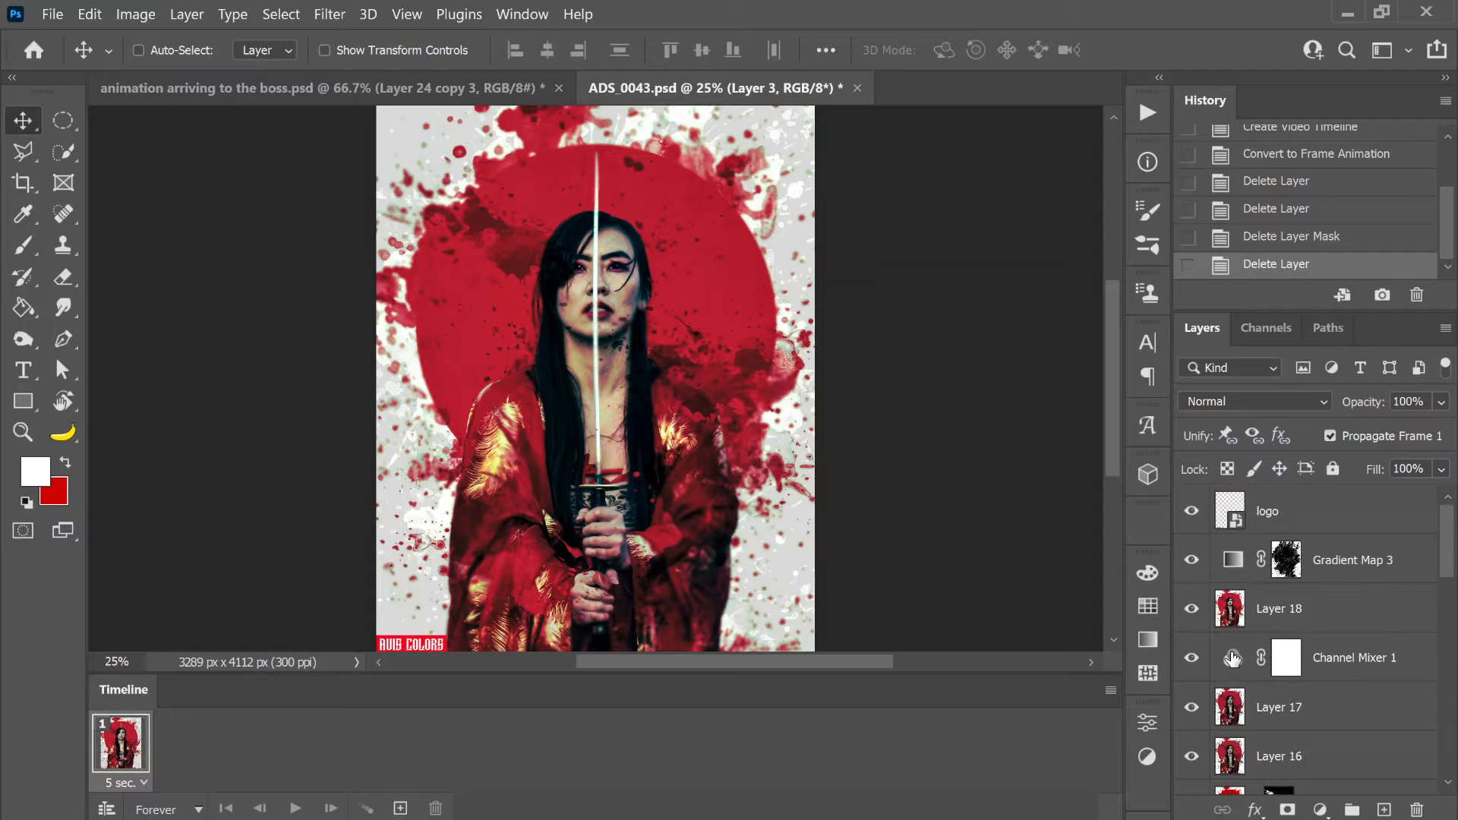
pyautogui.scroll(-6, 1280, 630)
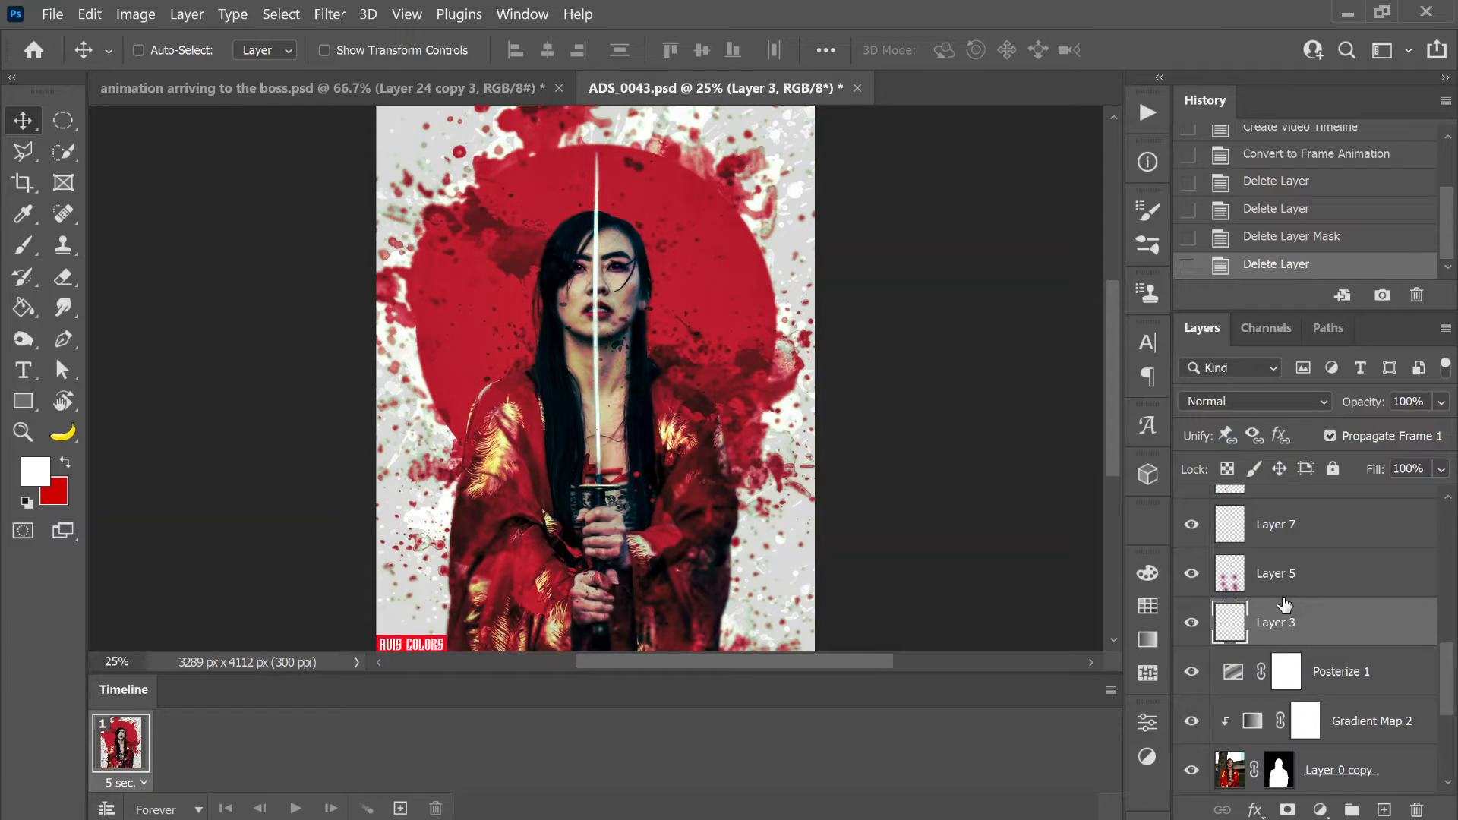
pyautogui.click(404, 809)
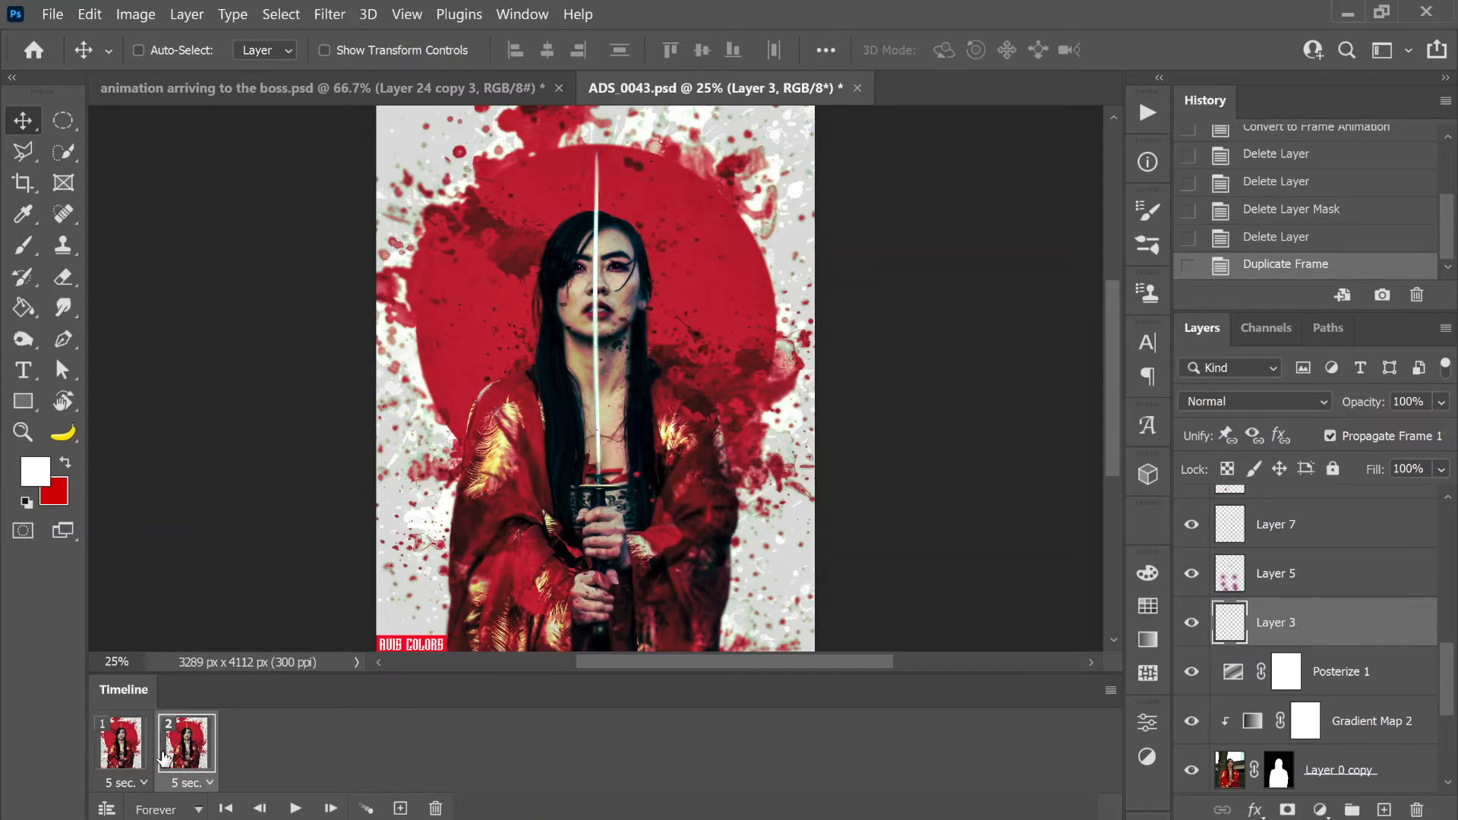
pyautogui.click(118, 783)
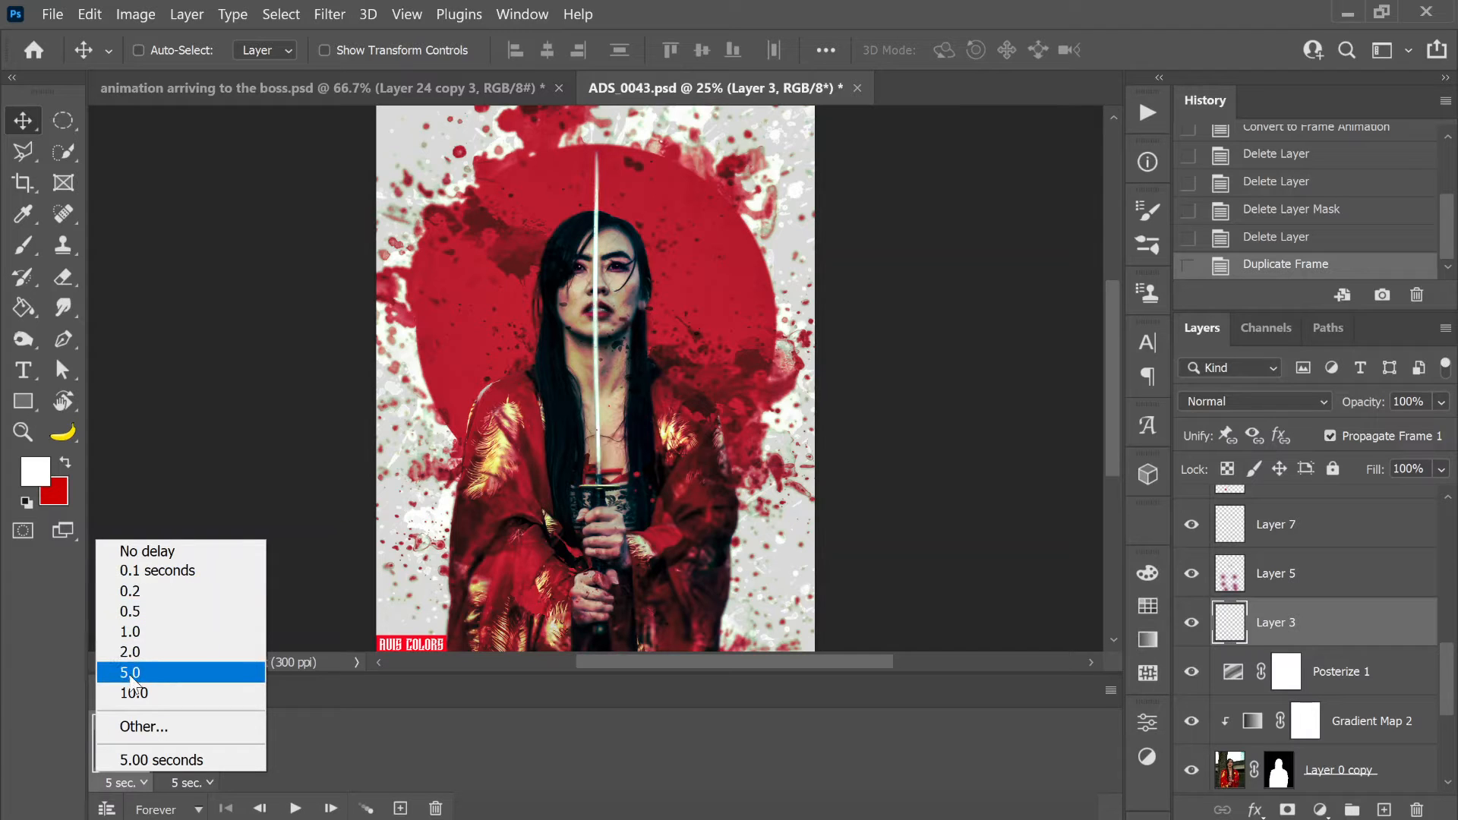
pyautogui.click(144, 731)
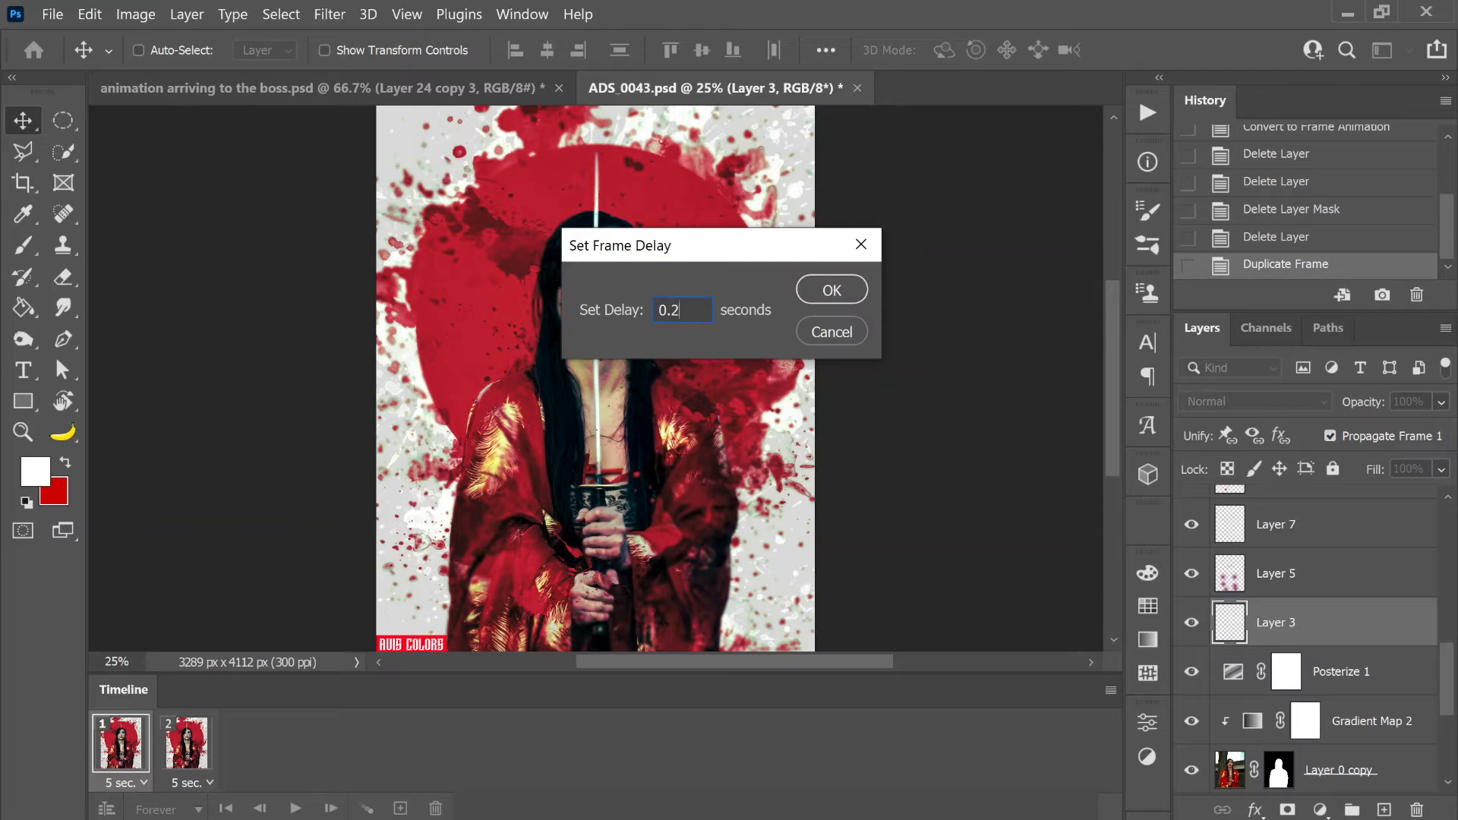
pyautogui.write('0.2')
pyautogui.press('Return')
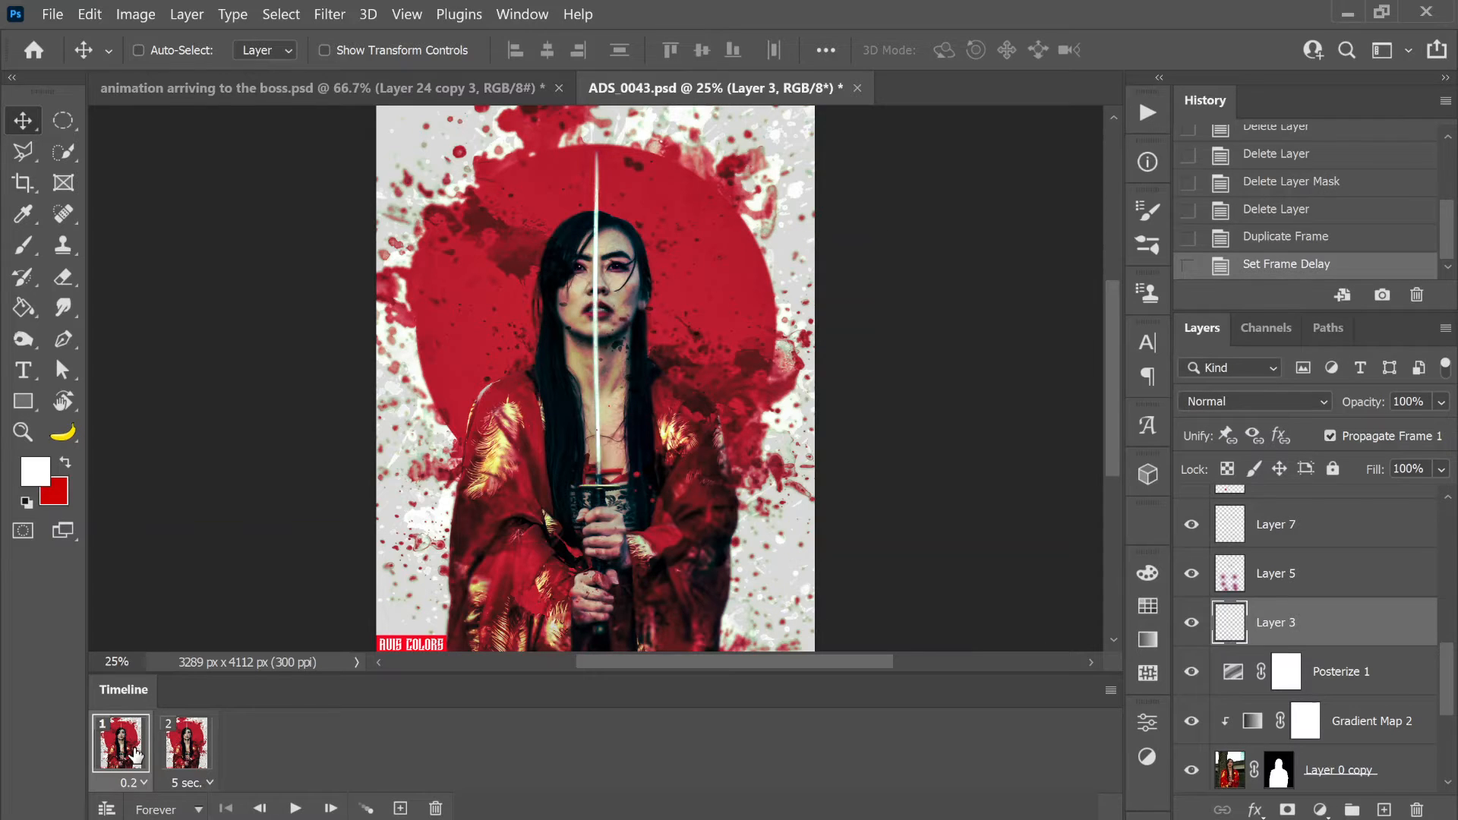
# - Make the original photo on Layer 0 the only visible layer in frame 1 and select that layer
pyautogui.scroll(-5, 1300, 601)
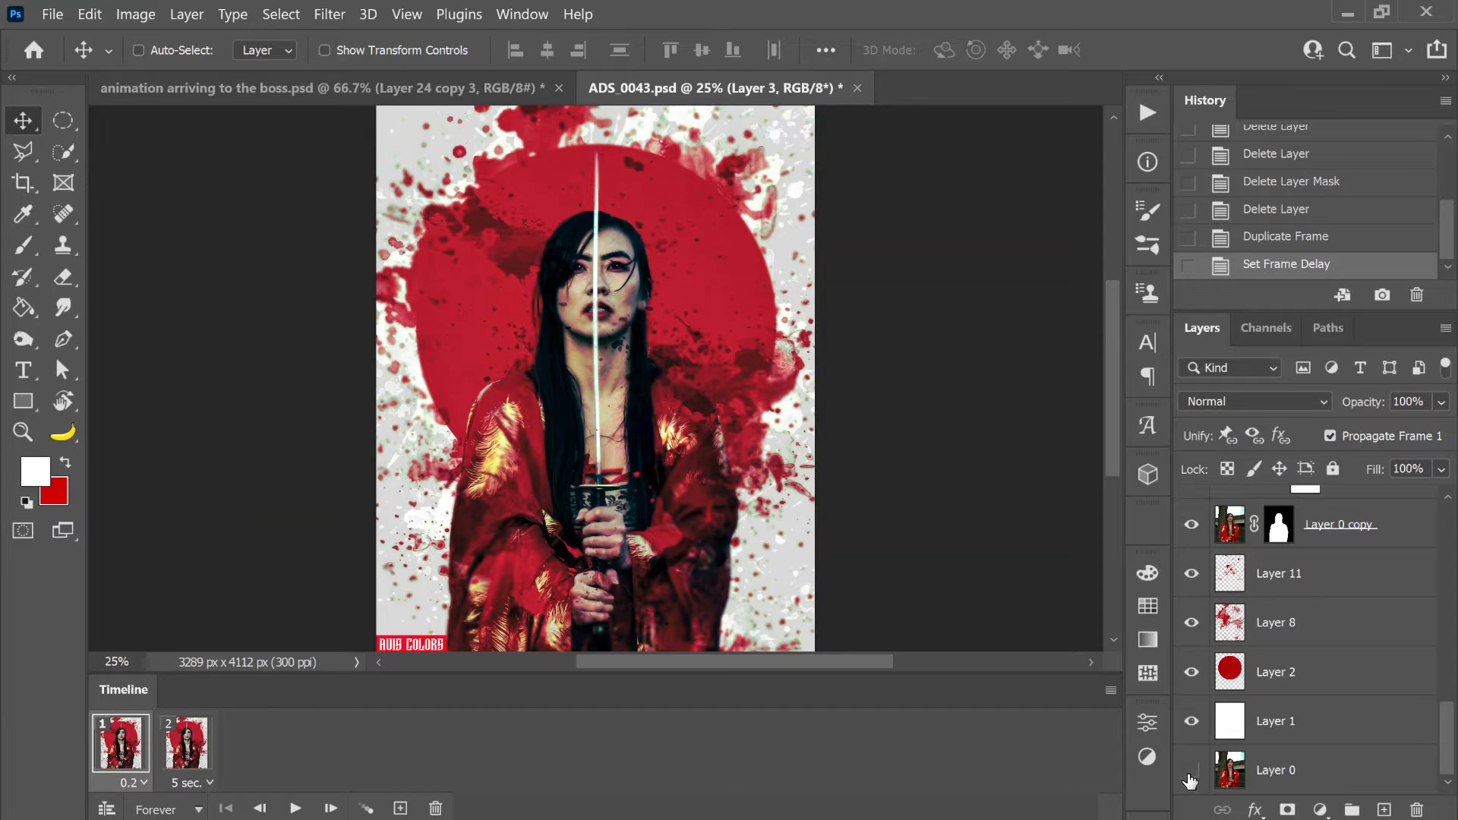
pyautogui.keyDown('alt'); pyautogui.click(1190, 771); pyautogui.keyUp('alt')
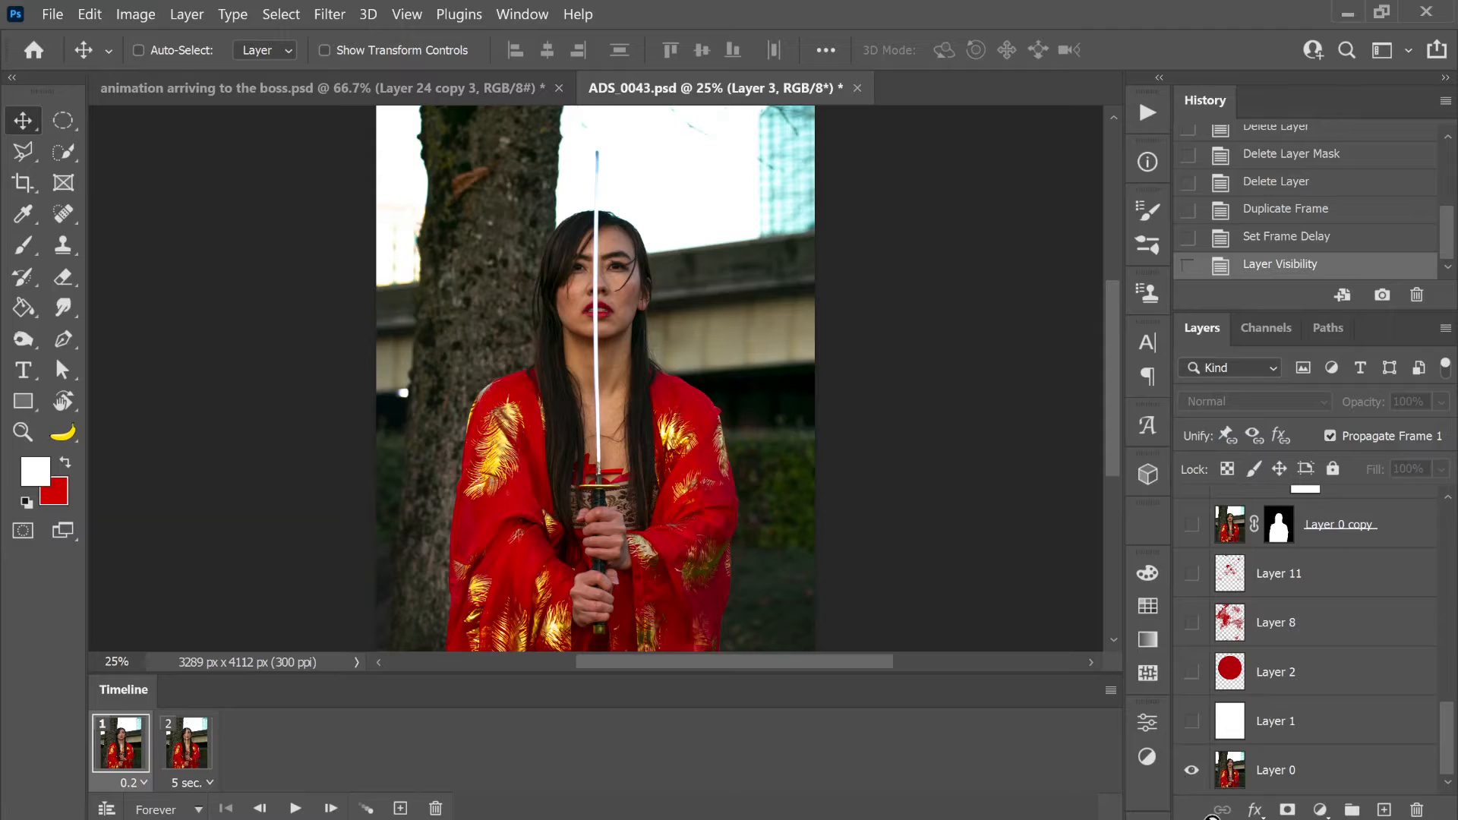
pyautogui.scroll(5, 1182, 753)
pyautogui.scroll(-6, 1181, 754)
pyautogui.click(1288, 779)
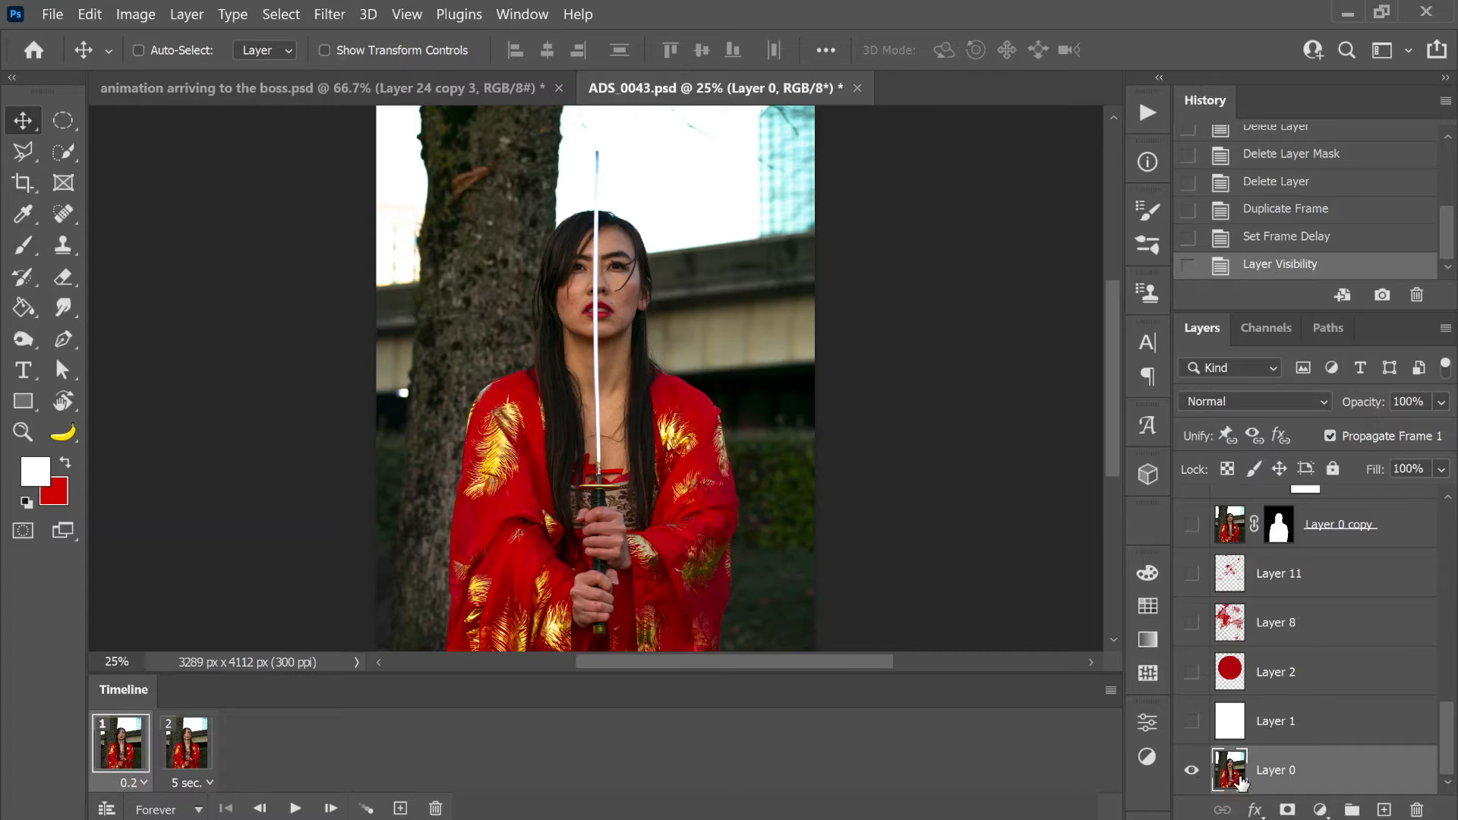
# - In frame 2, show the white Layer 1 and the masked Layer 0 copy of the woman
pyautogui.click(170, 750)
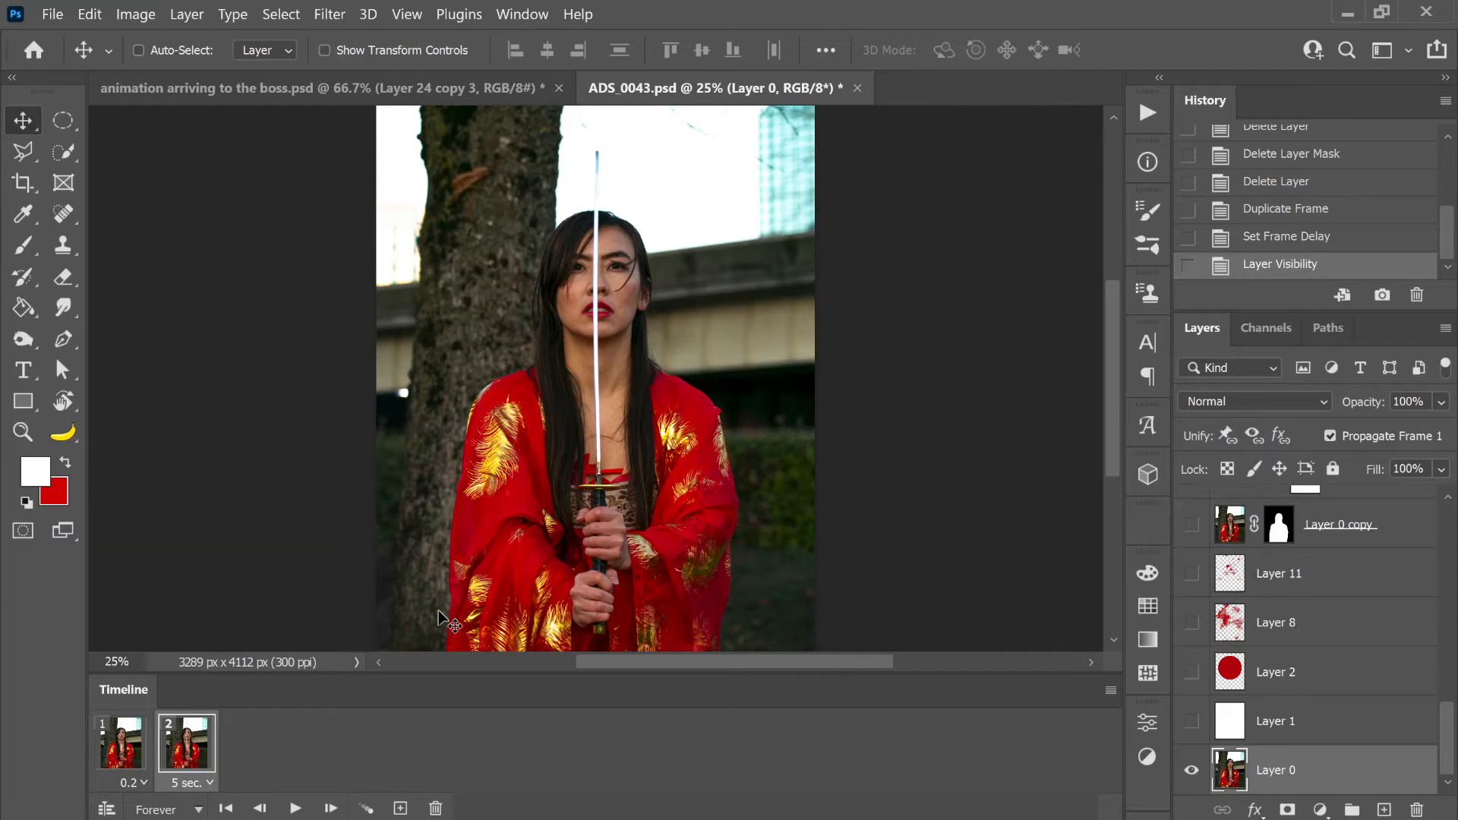
pyautogui.hotkey('ctrl', '0')
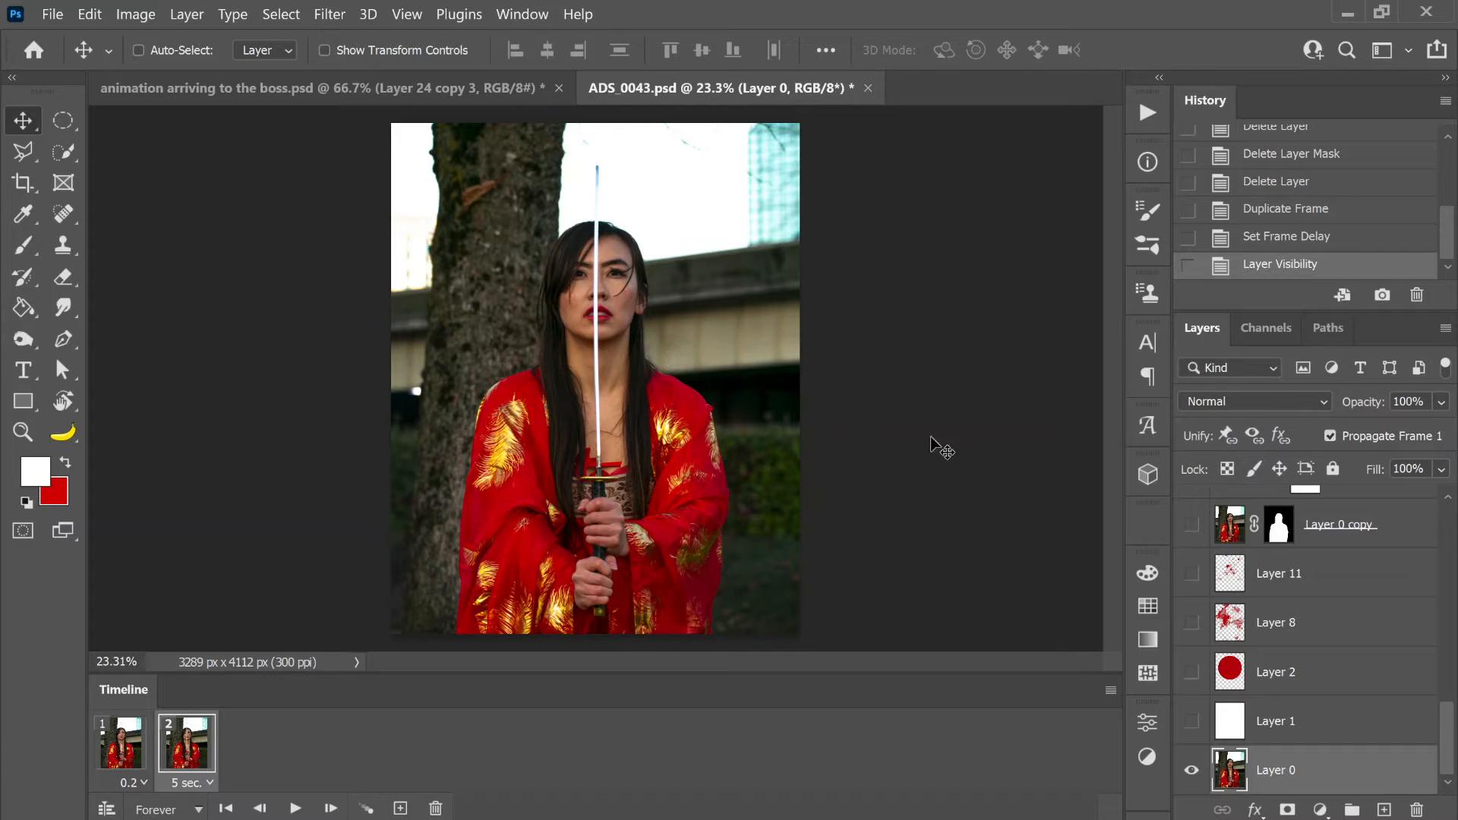
pyautogui.click(1192, 723)
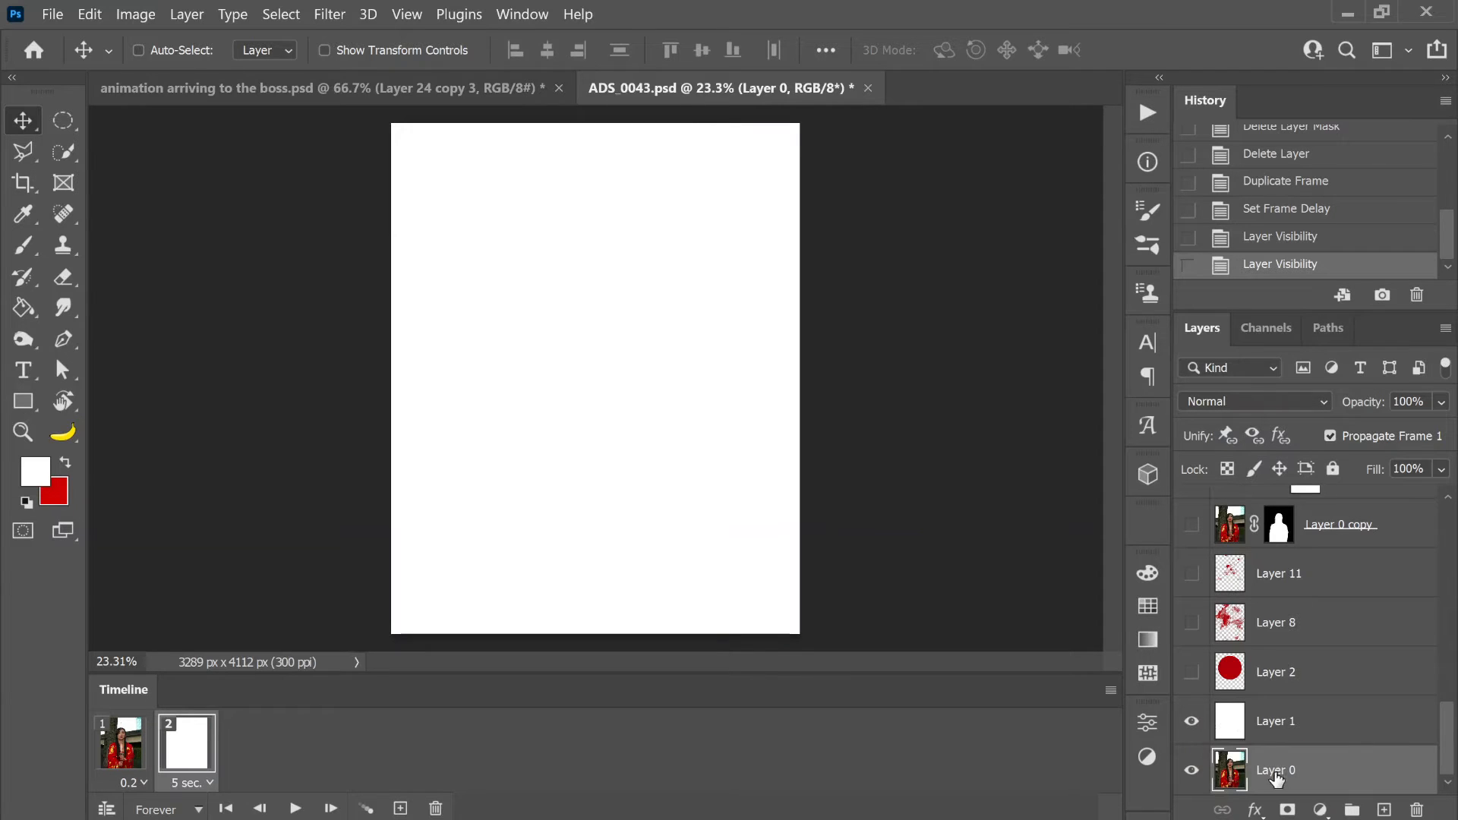
pyautogui.click(1192, 524)
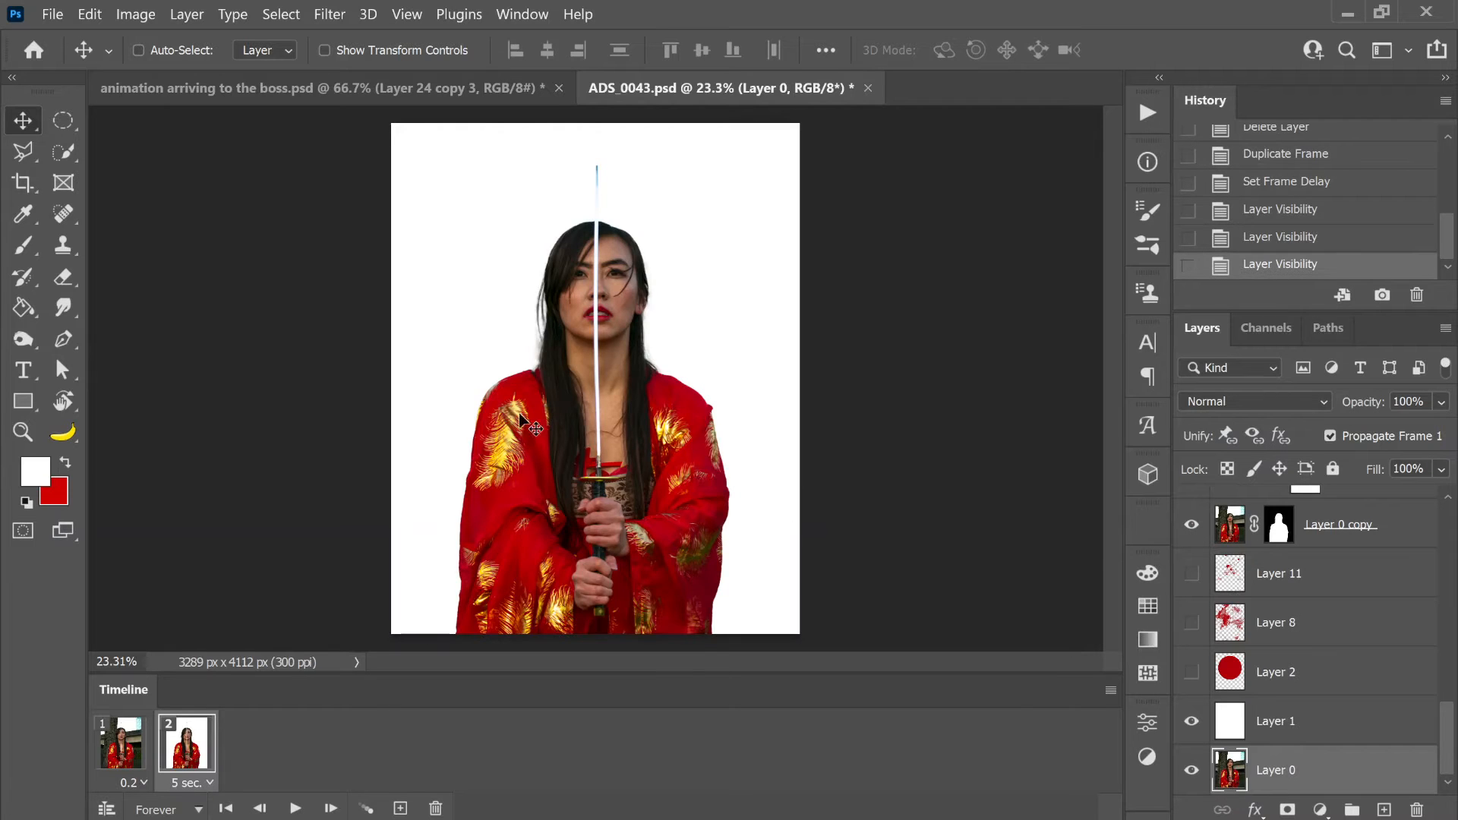
# - Add frame 3 with the red circle on Layer 2 shown, and frame 4 with the red splatter on Layer 8 shown
pyautogui.click(400, 810)
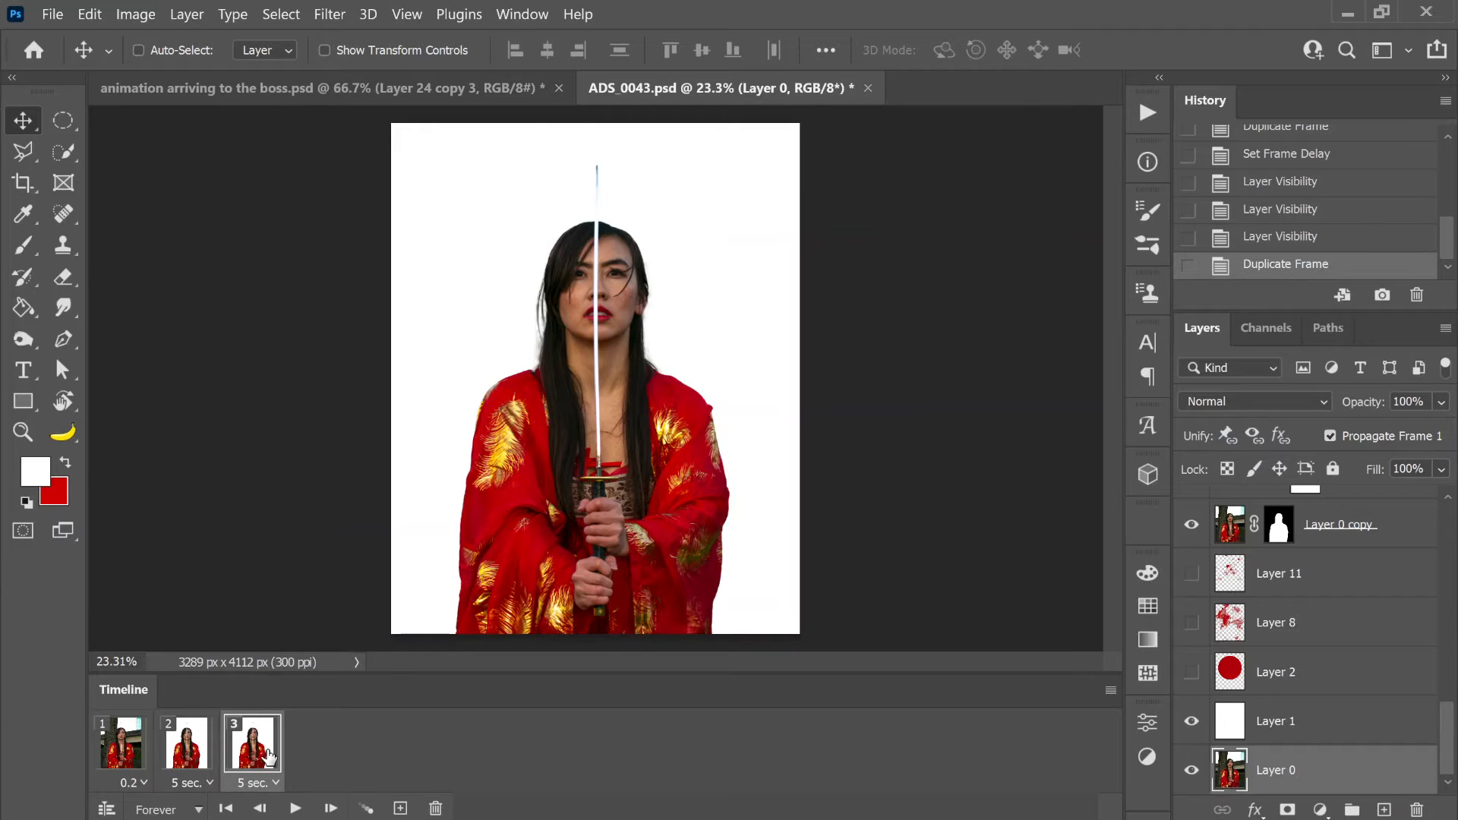
pyautogui.click(1192, 673)
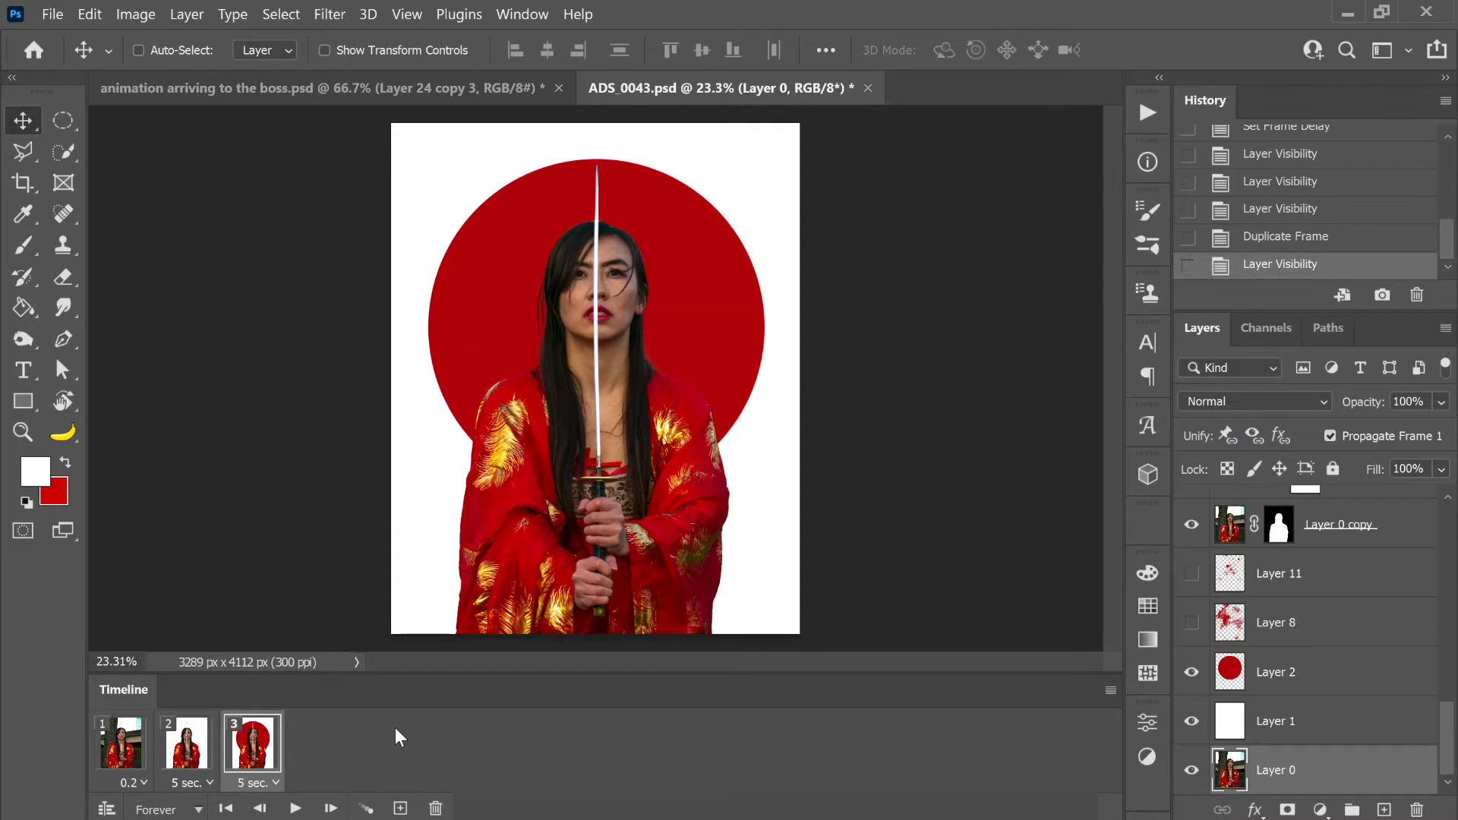
pyautogui.click(391, 812)
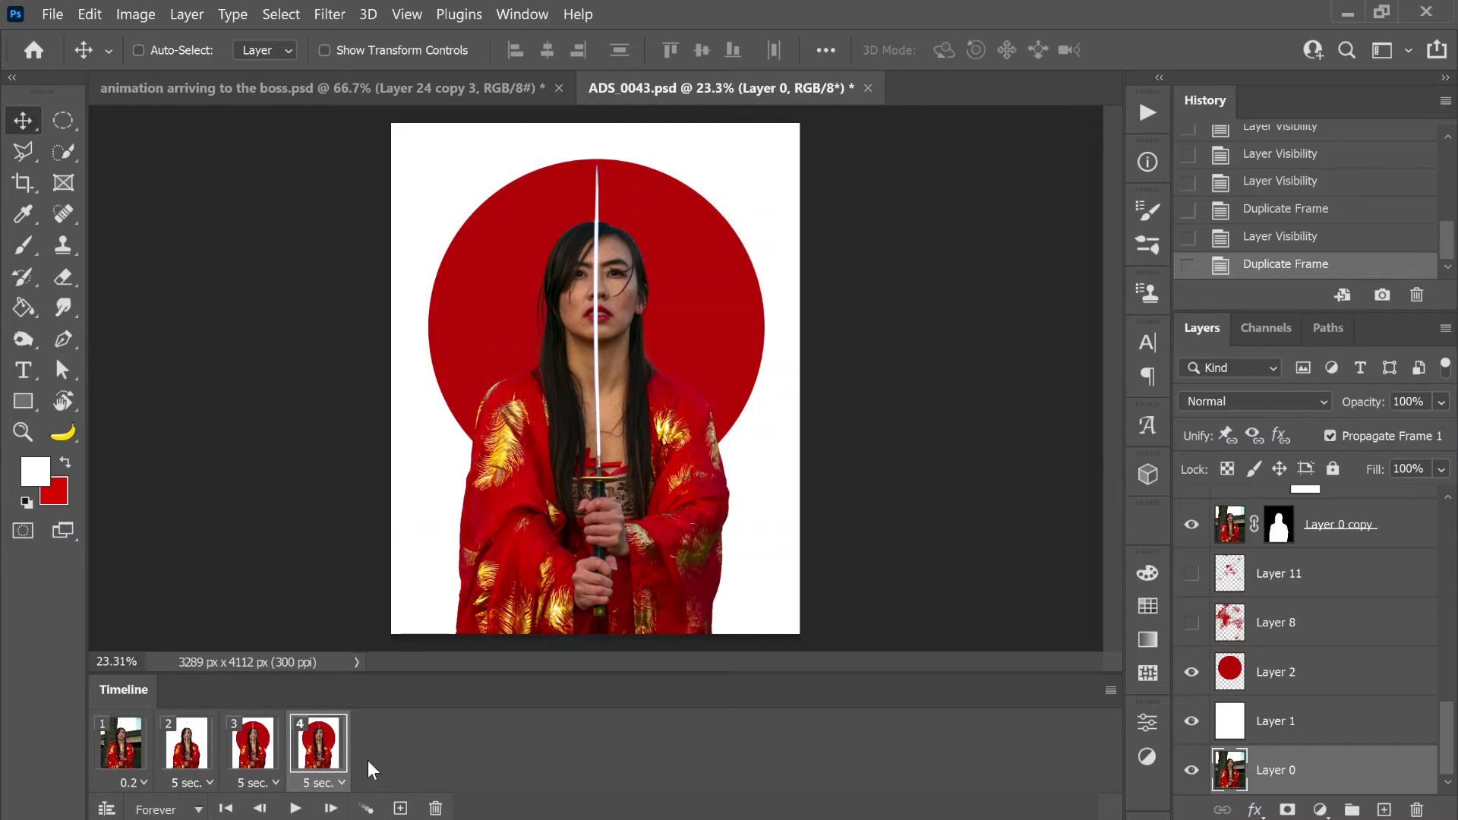
pyautogui.click(1192, 624)
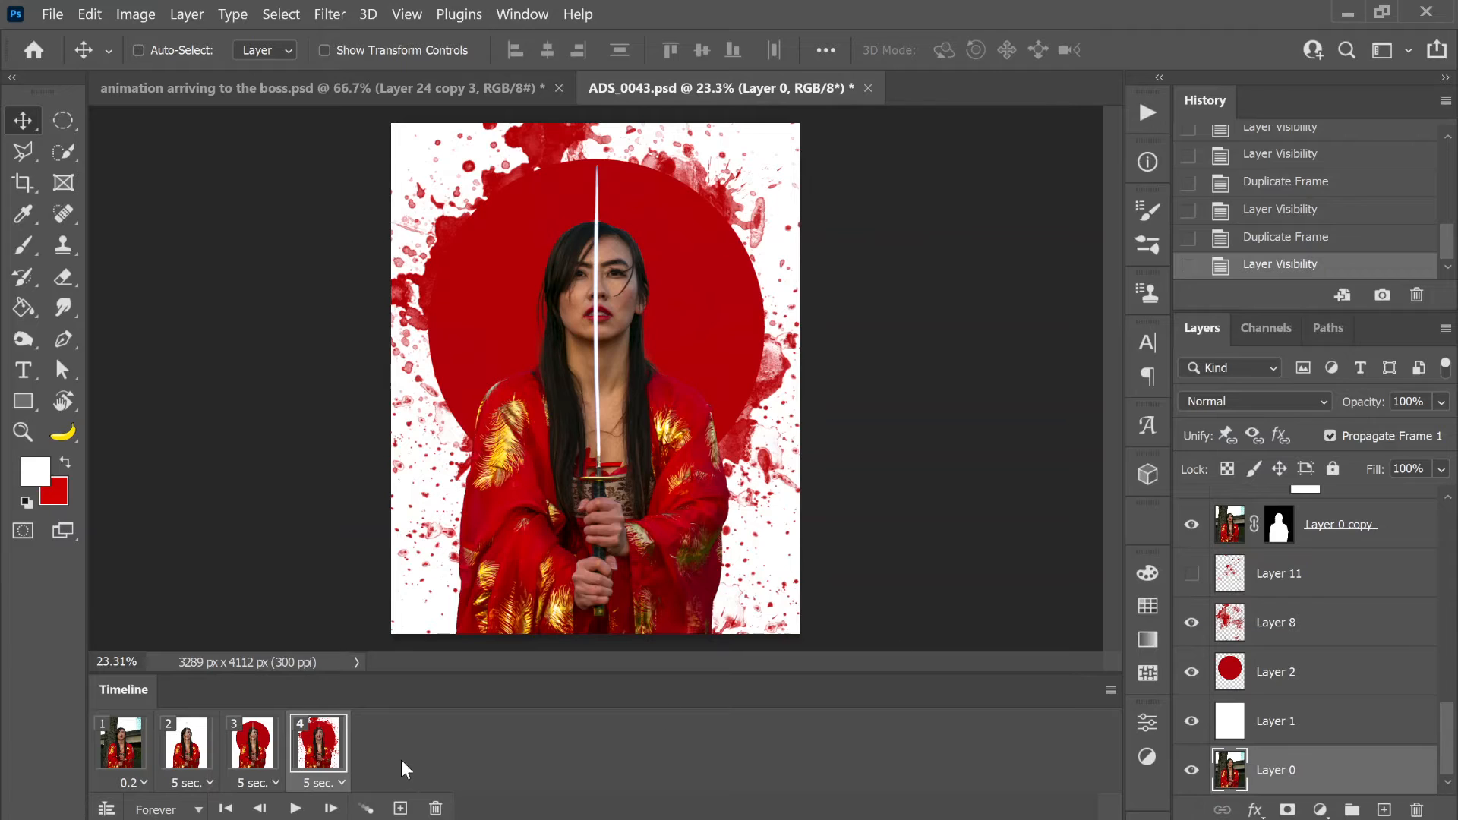
pyautogui.click(401, 809)
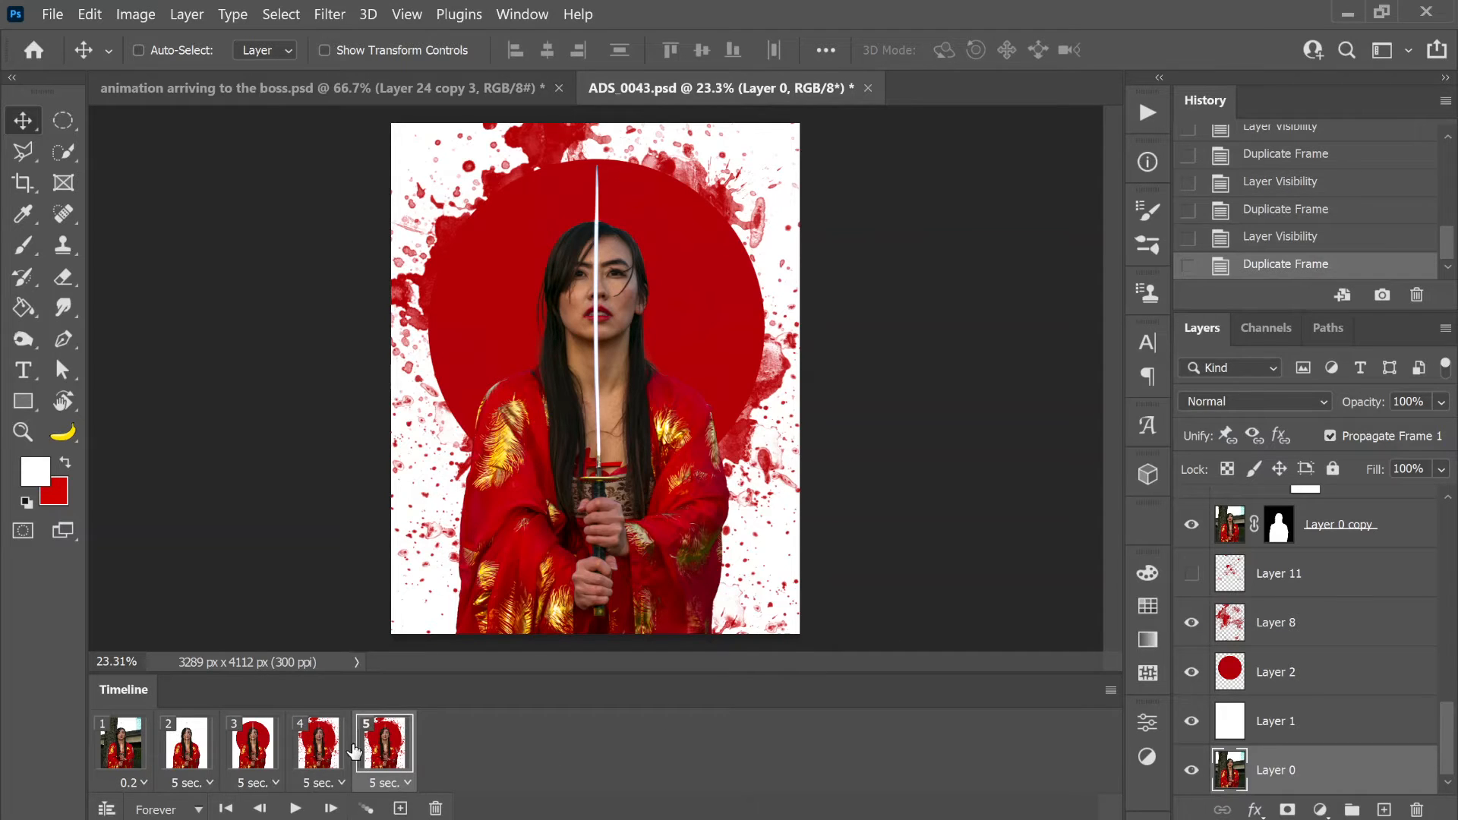
pyautogui.click(1192, 577)
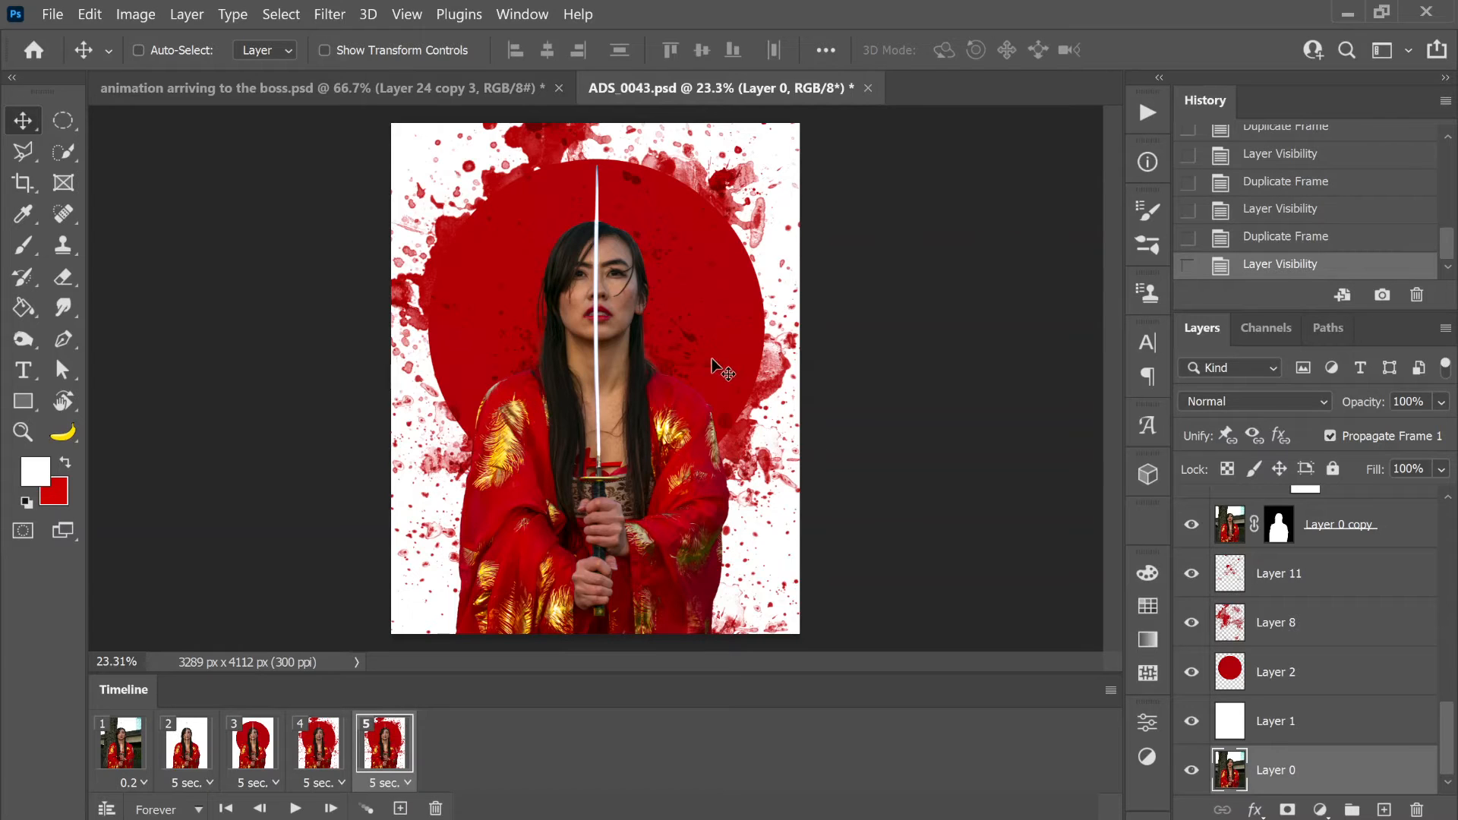
pyautogui.click(1191, 574)
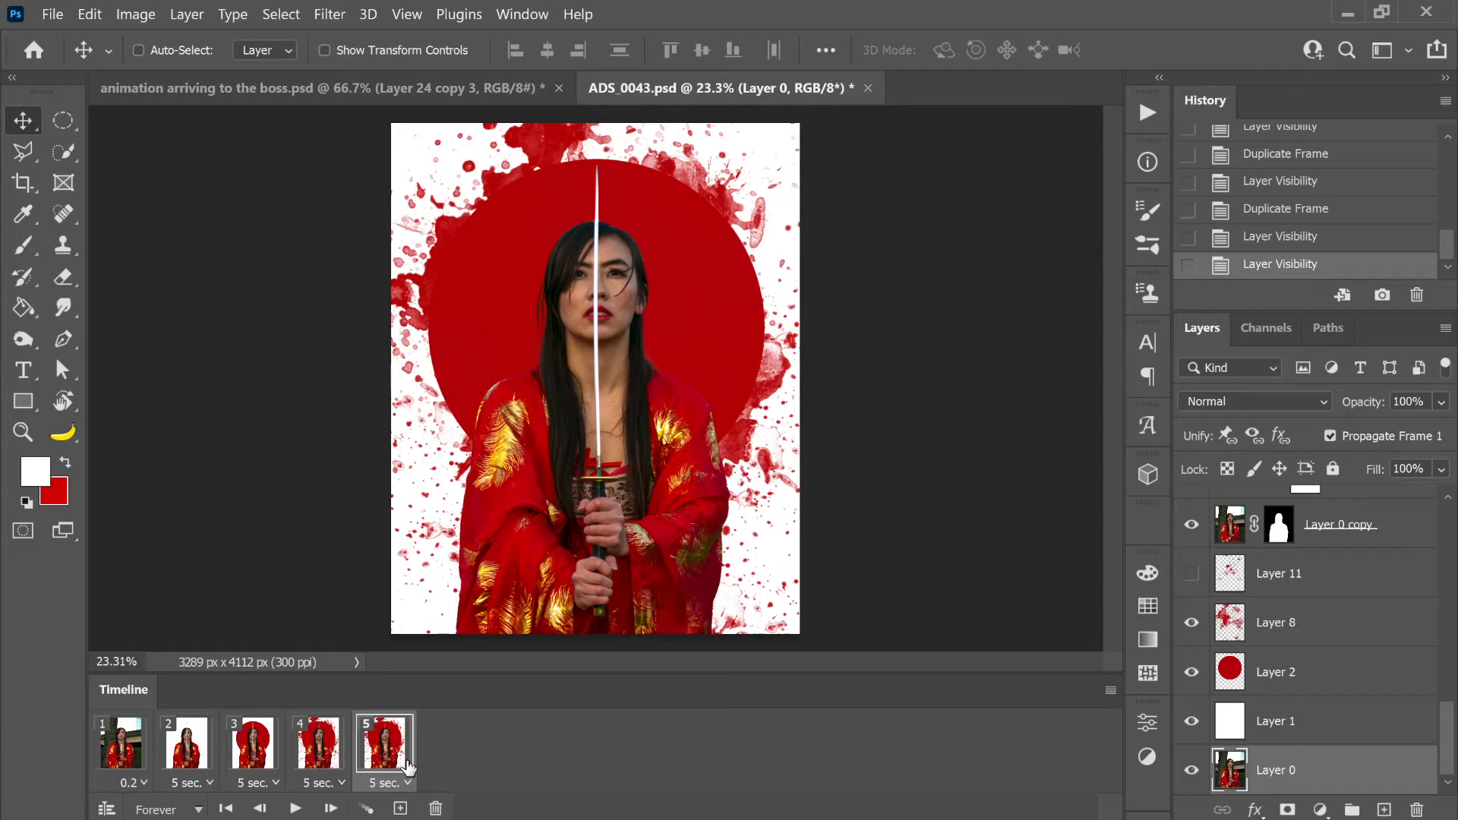
pyautogui.moveTo(406, 759); pyautogui.dragTo(436, 810)
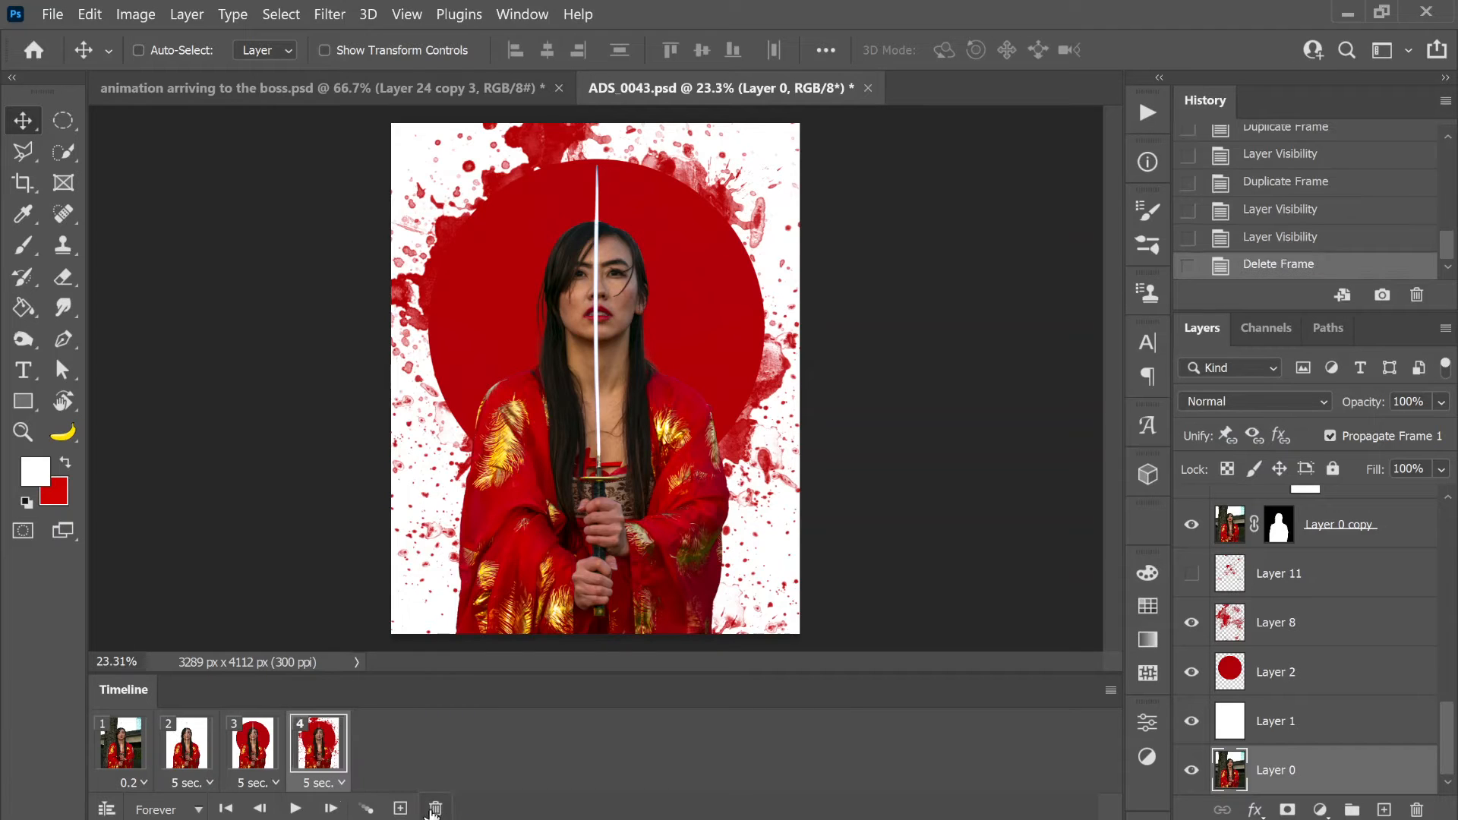
# - Show Layer 11 in frame 4, and add frame 5 with Gradient Map 2 and Posterize 1 shown
pyautogui.click(1197, 576)
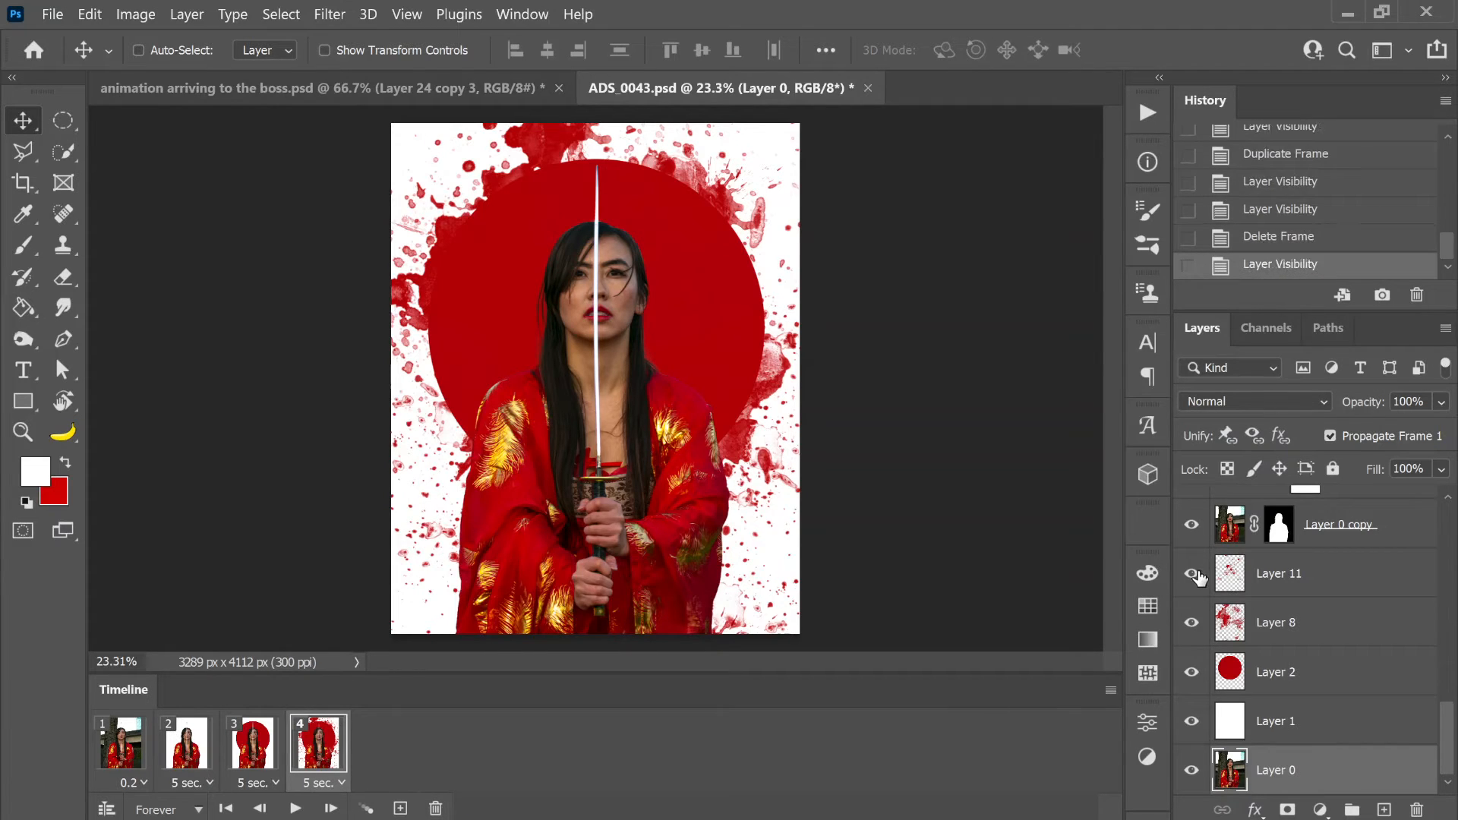
pyautogui.click(401, 809)
pyautogui.scroll(3, 1272, 623)
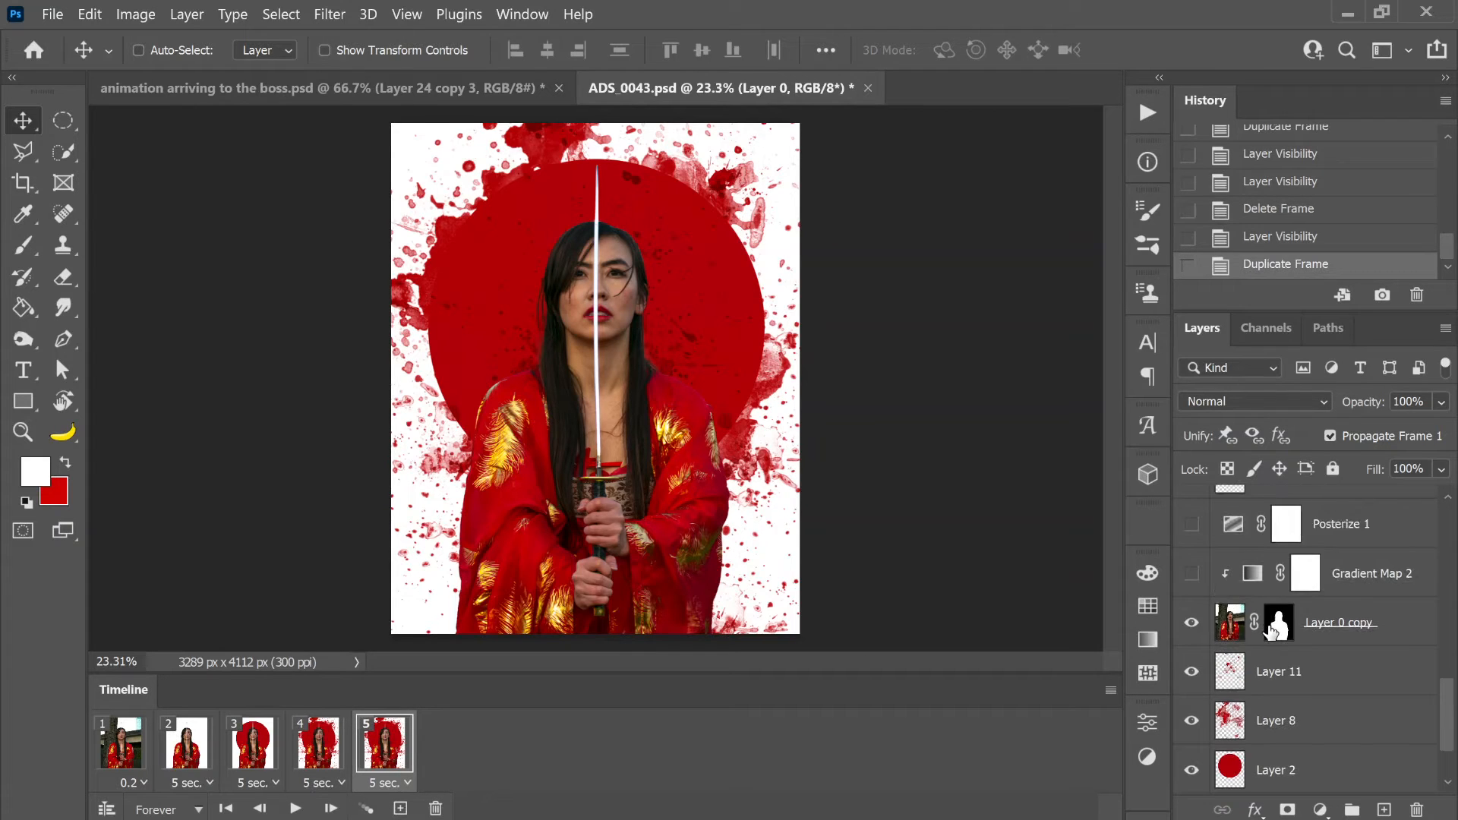
pyautogui.click(1194, 673)
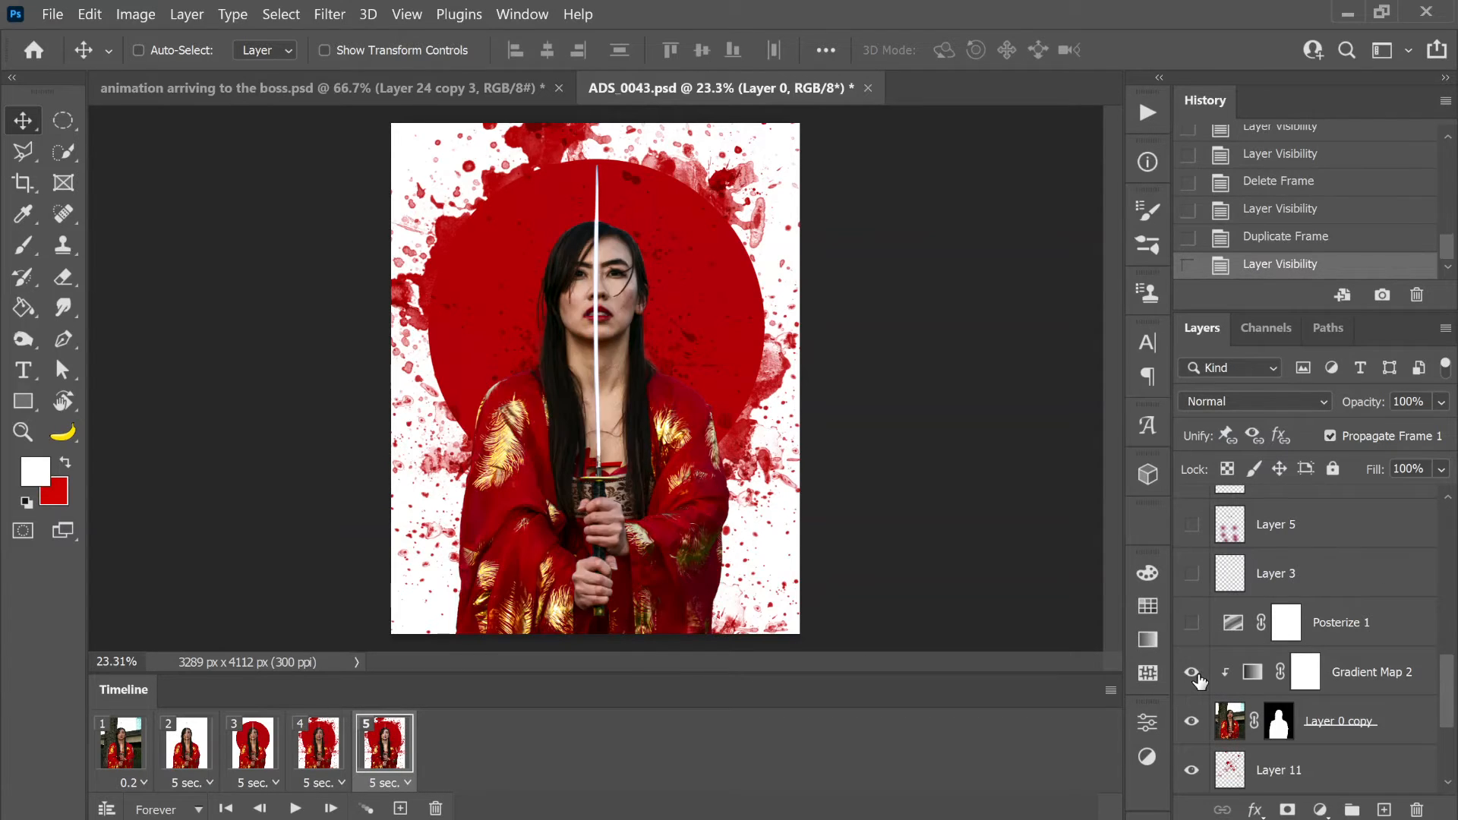
pyautogui.click(1192, 624)
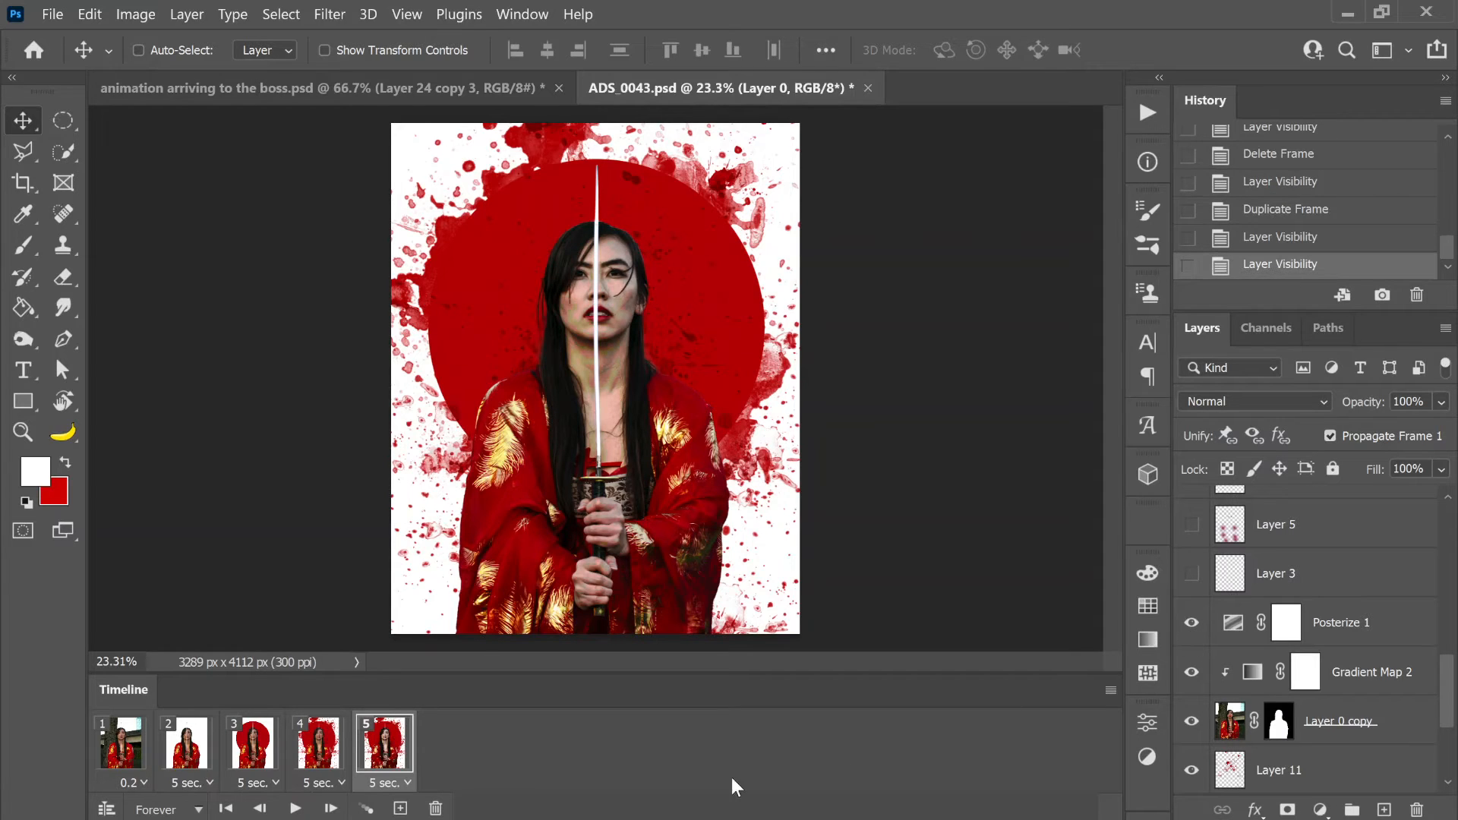
# - Add frame 6 with Layers 3, 5, 7, 9, 10, 12 and the masked Layer 13 also shown
pyautogui.click(400, 809)
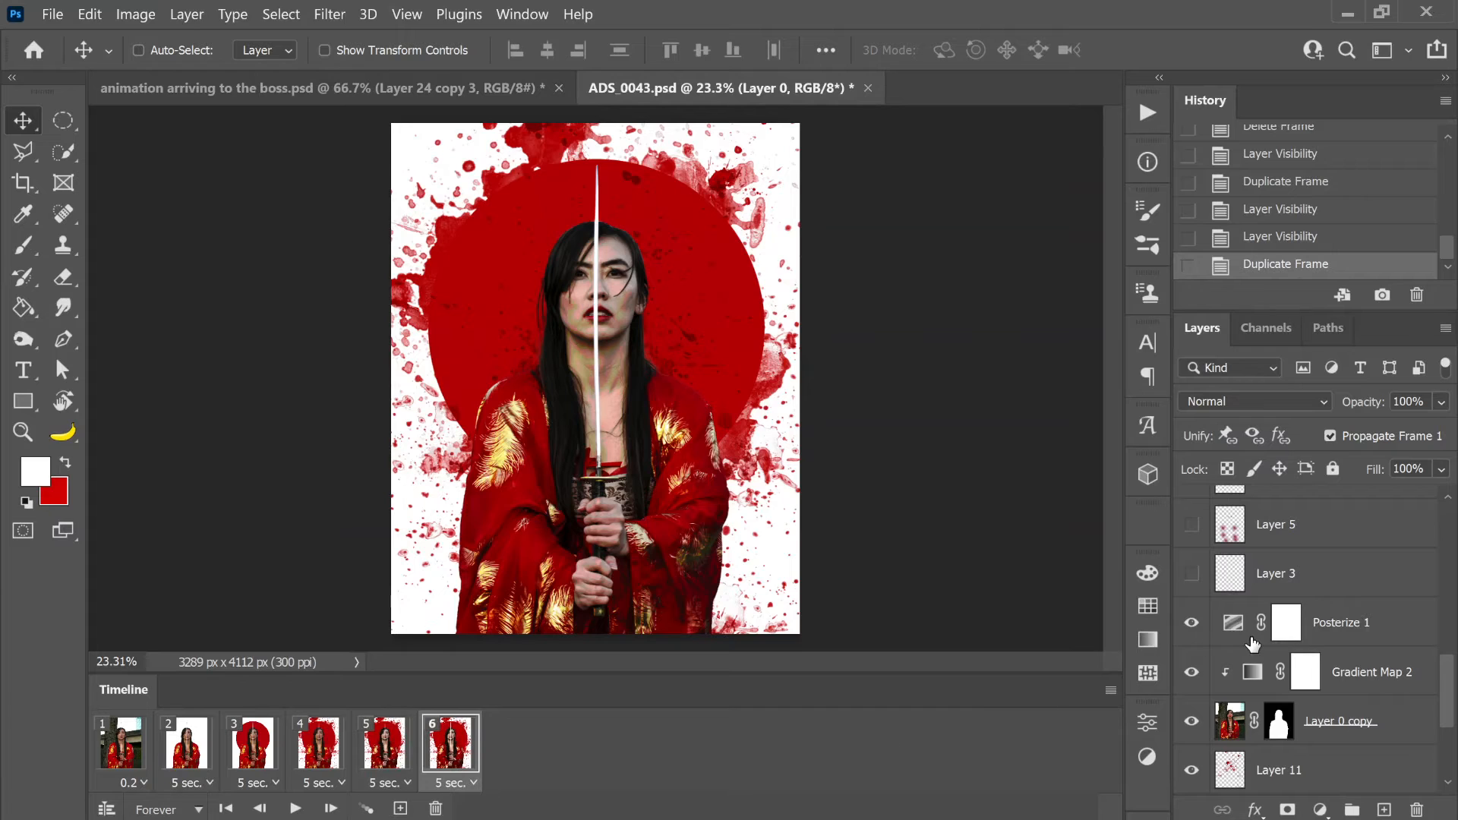
pyautogui.scroll(4, 1231, 668)
pyautogui.click(1192, 769)
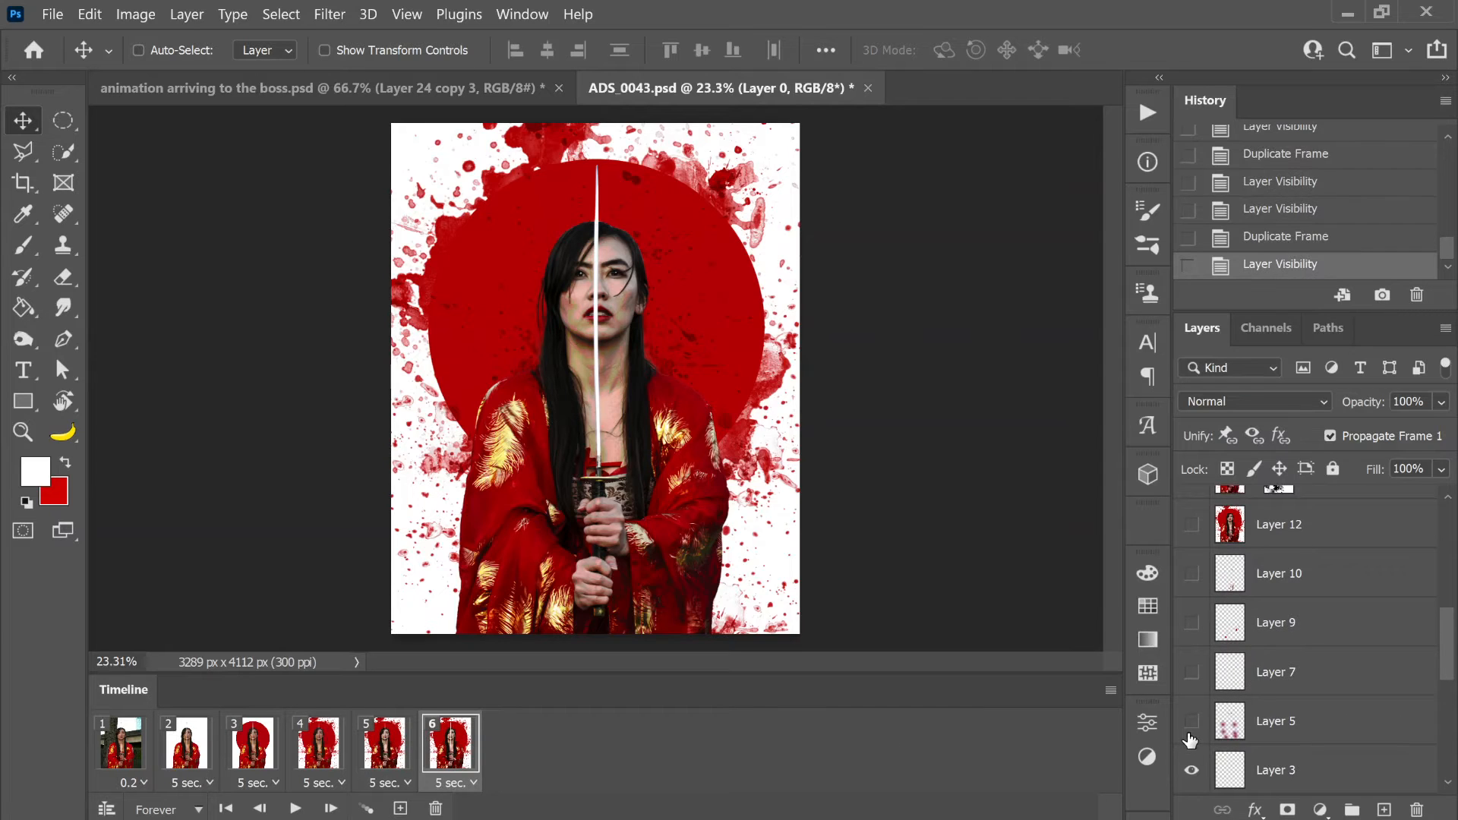
pyautogui.click(1191, 734)
pyautogui.click(1192, 672)
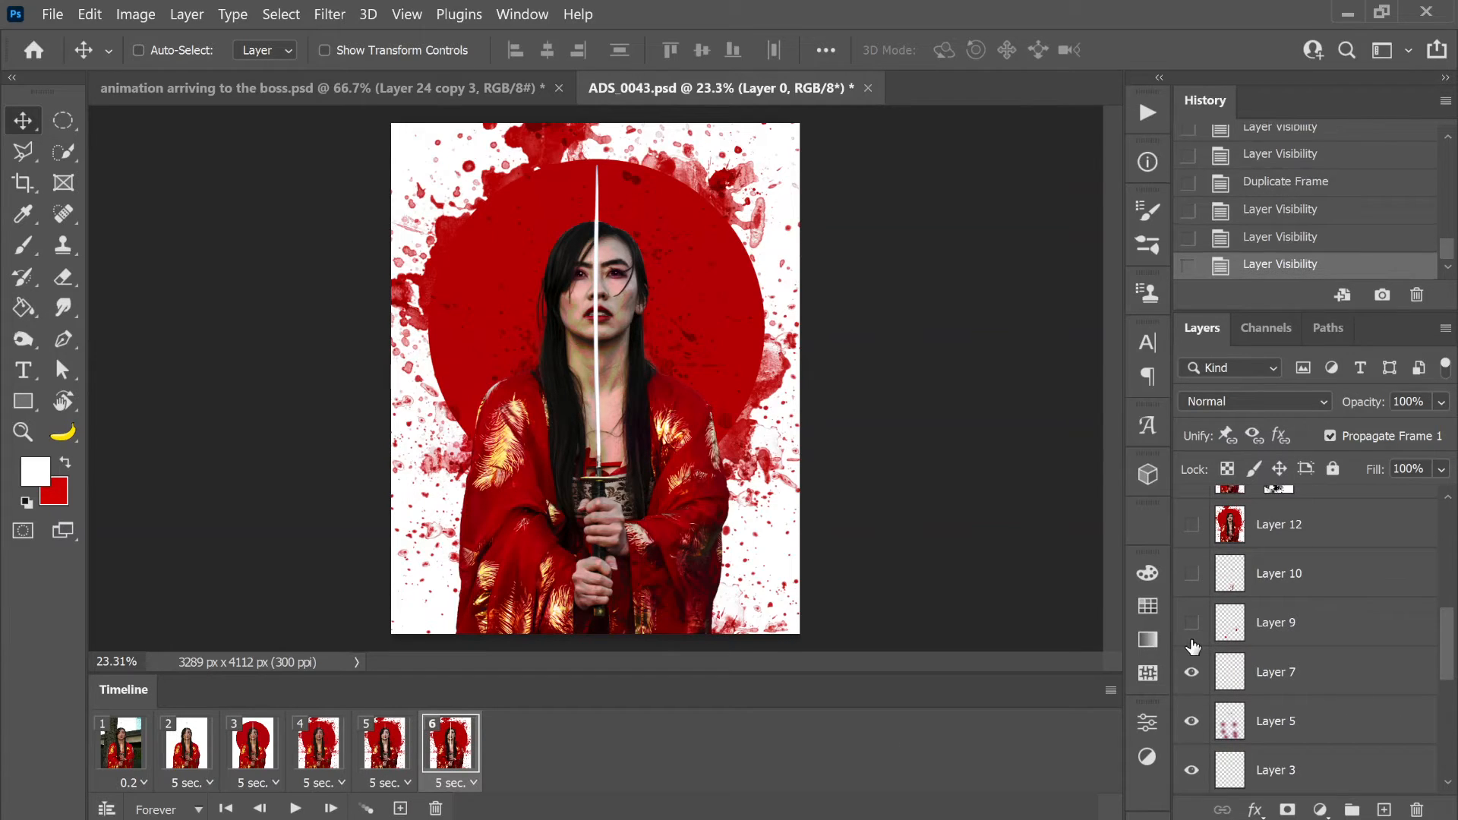
pyautogui.click(1192, 623)
pyautogui.click(1192, 573)
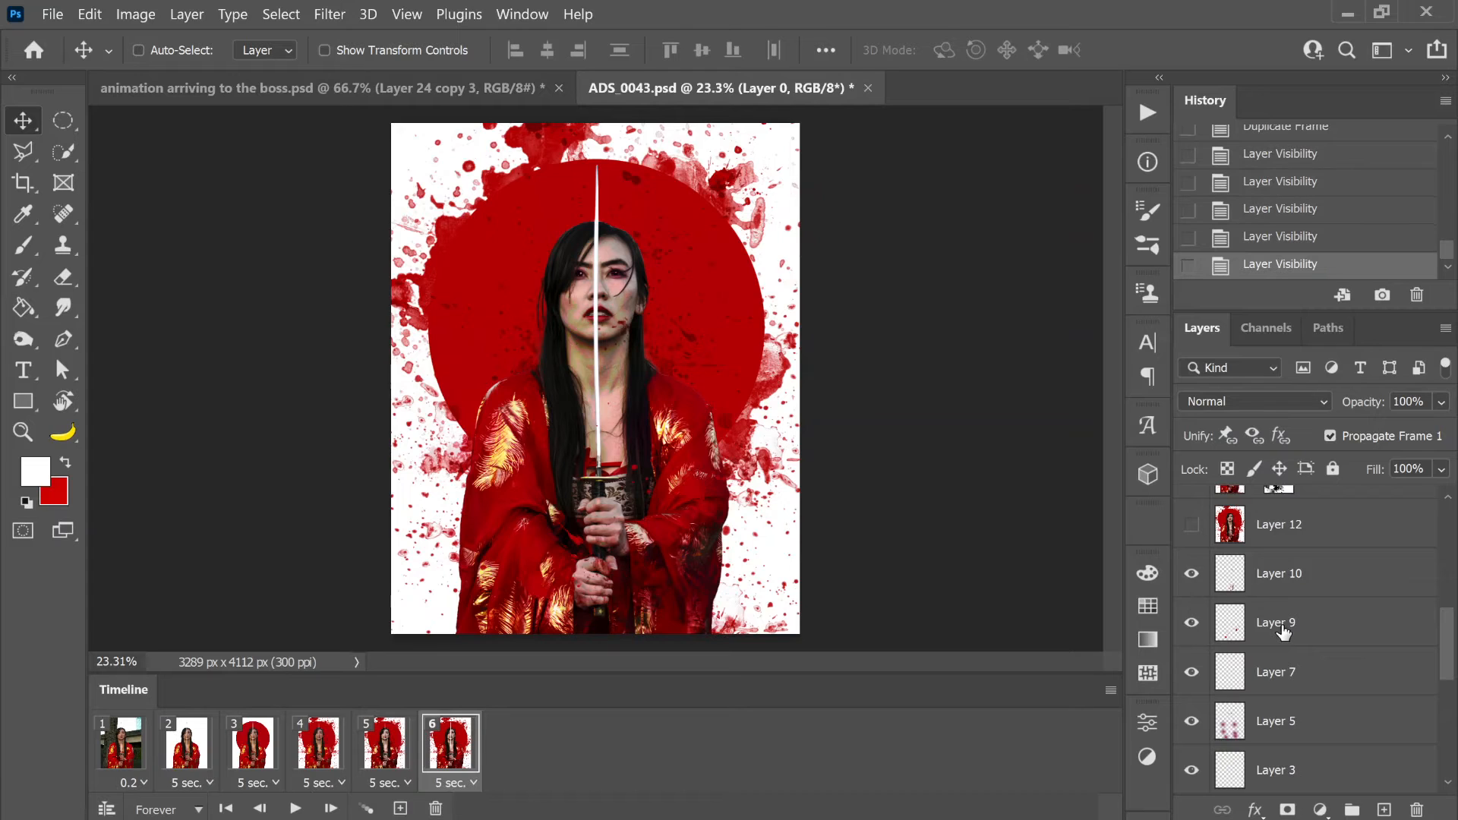
pyautogui.scroll(2, 1279, 637)
pyautogui.click(1192, 625)
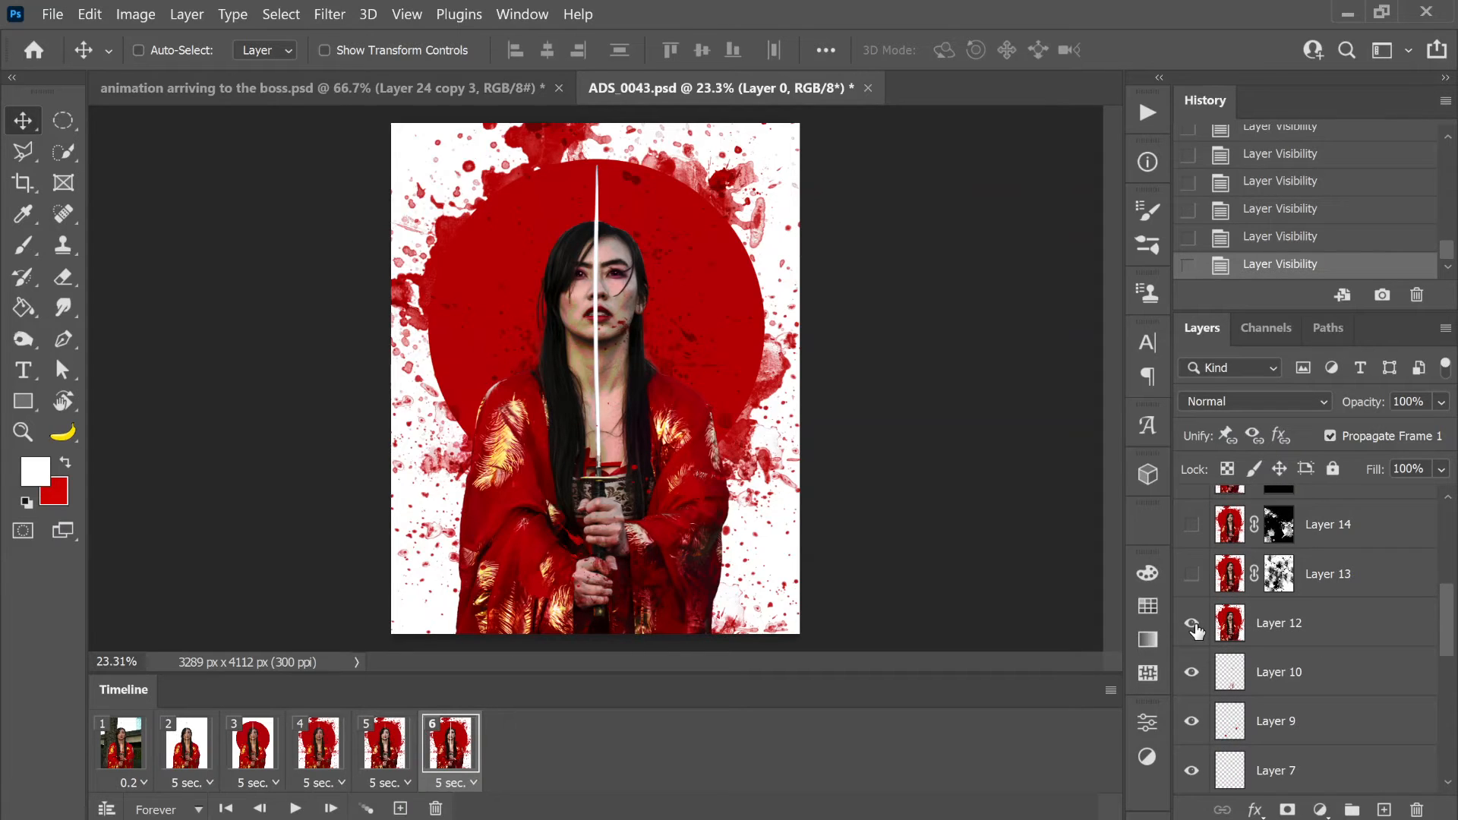
pyautogui.click(1193, 586)
# - Add frame 7 with the masked Layers 14 and 15 shown, and frame 8 with Layers 16 and 17 shown
pyautogui.click(398, 808)
pyautogui.scroll(3, 1196, 684)
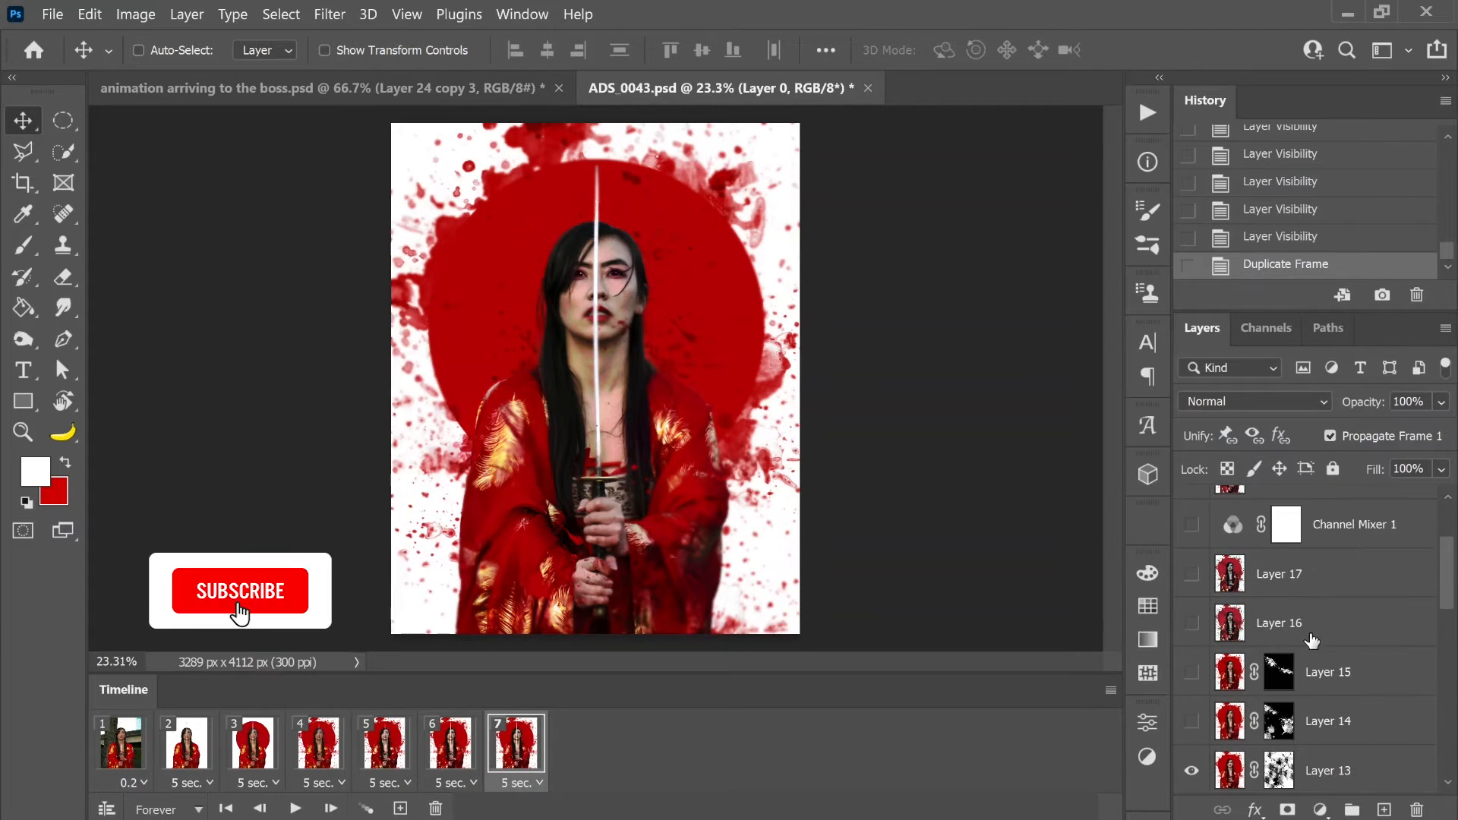
pyautogui.click(1192, 728)
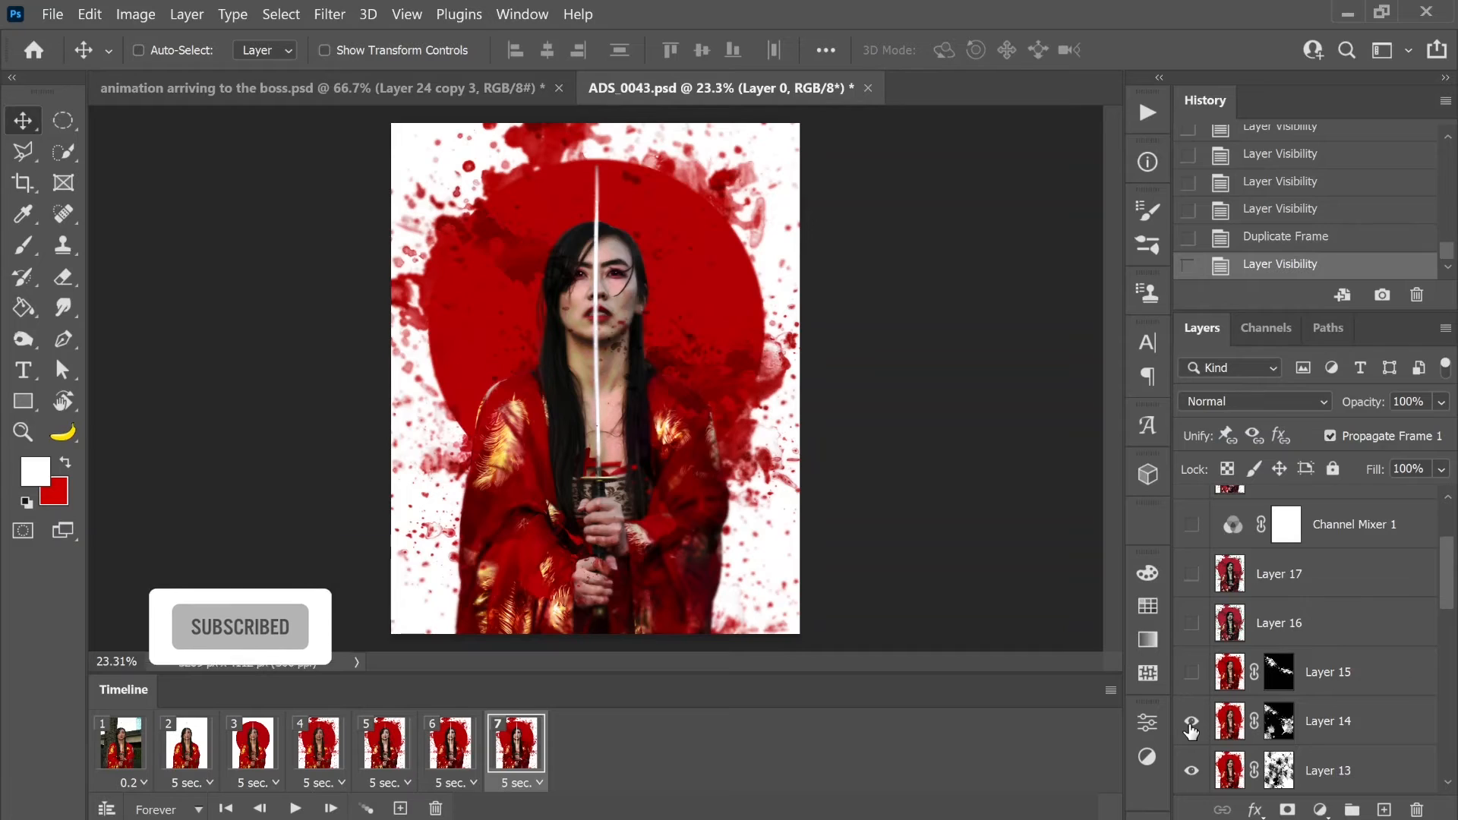
pyautogui.click(1191, 674)
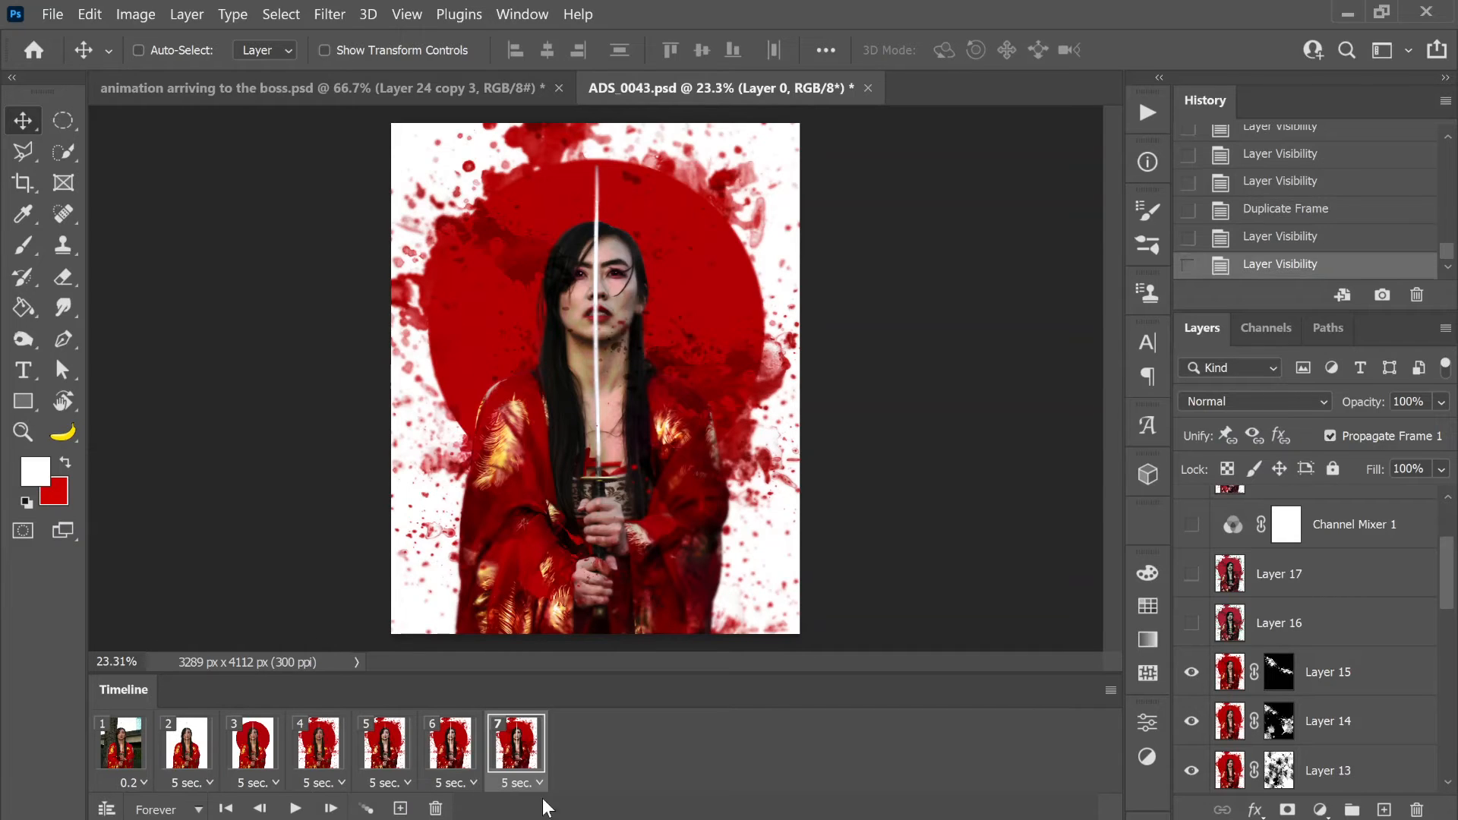
pyautogui.click(400, 808)
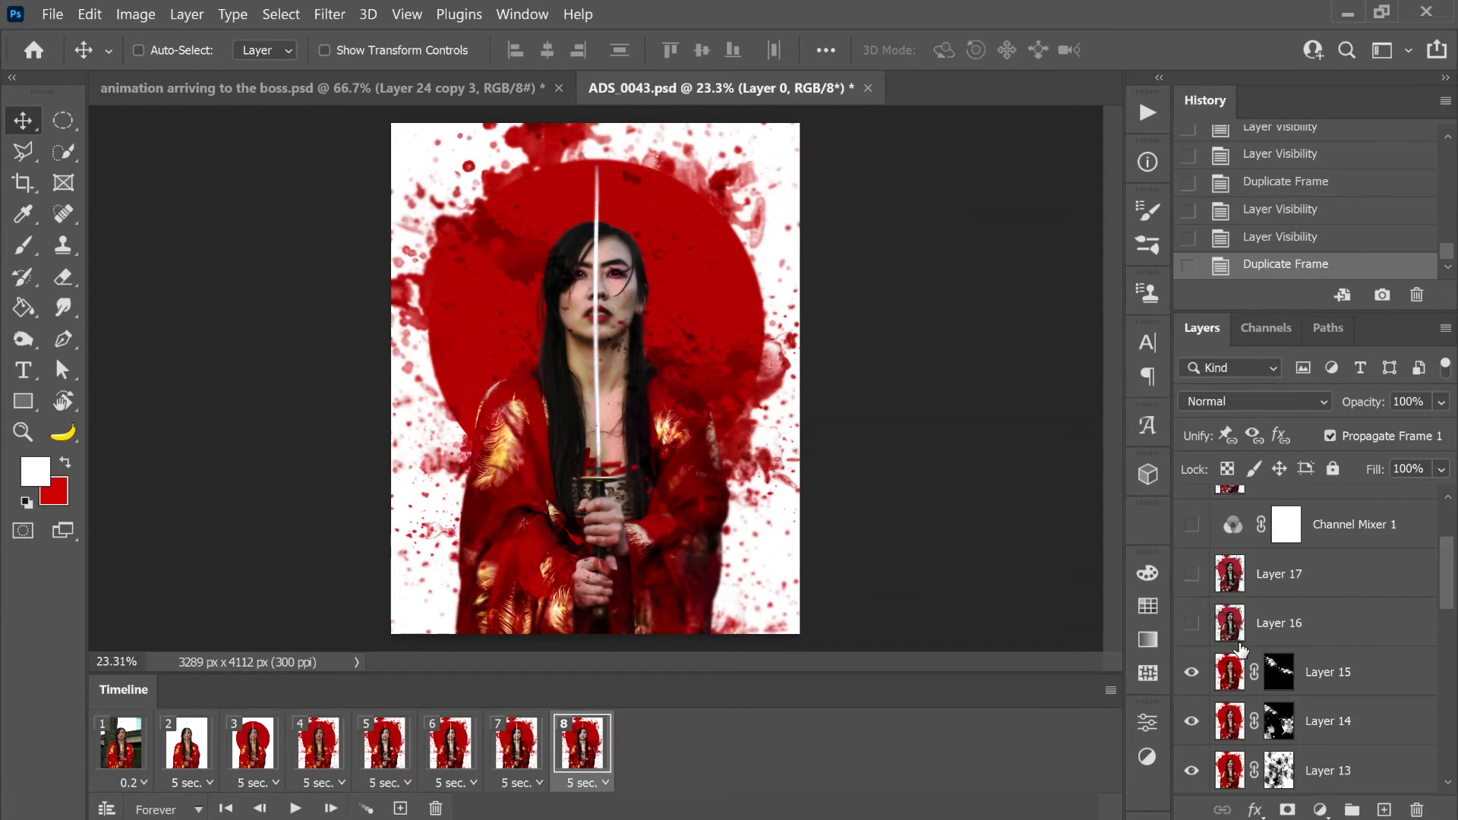
pyautogui.scroll(2, 1240, 649)
pyautogui.click(1192, 721)
pyautogui.click(1192, 672)
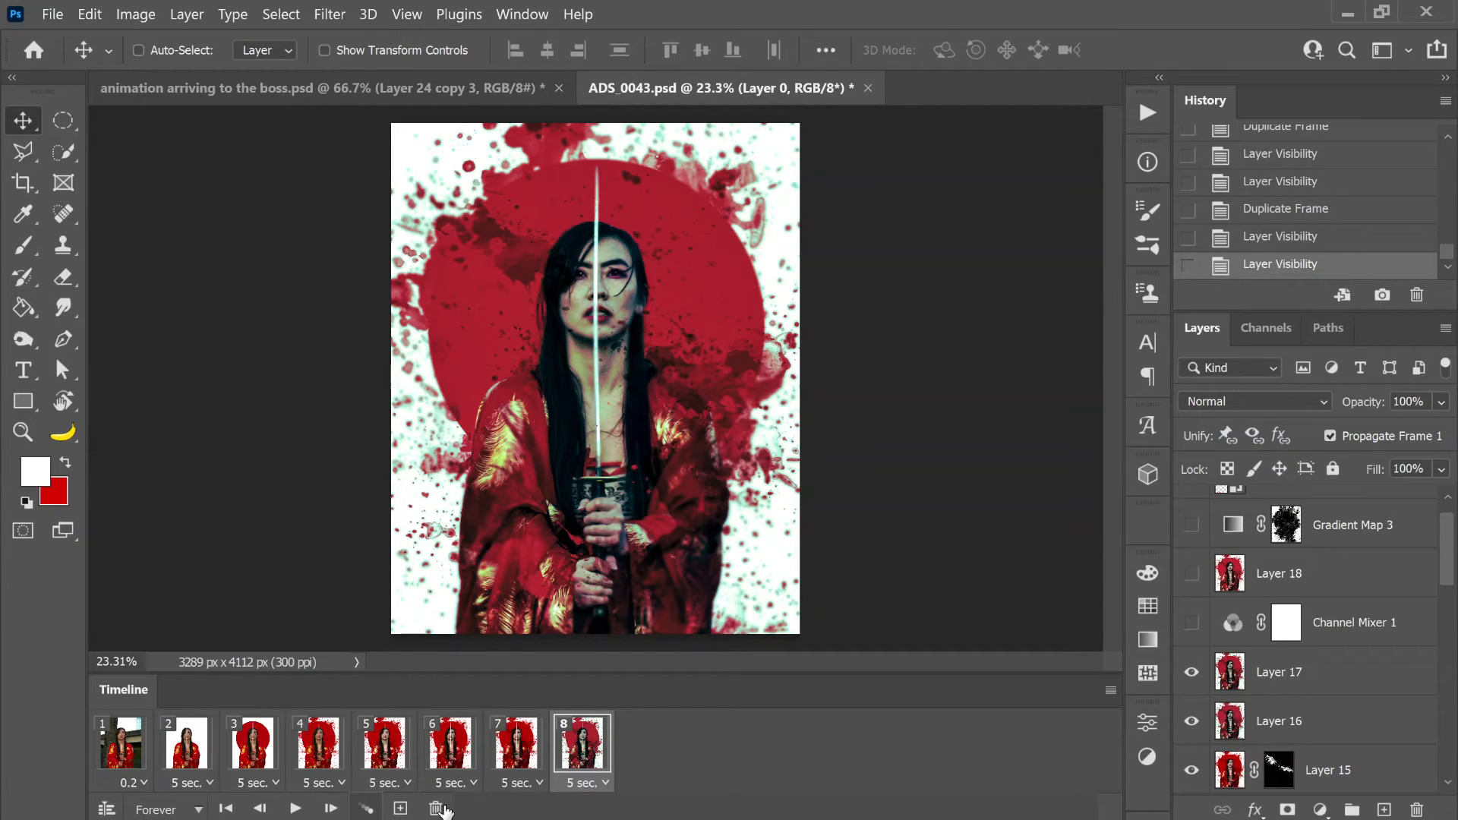
# - Add frame 9 with Channel Mixer 1, Layer 18 and Gradient Map 3 shown, and frame 10 with the logo layer shown
pyautogui.click(400, 808)
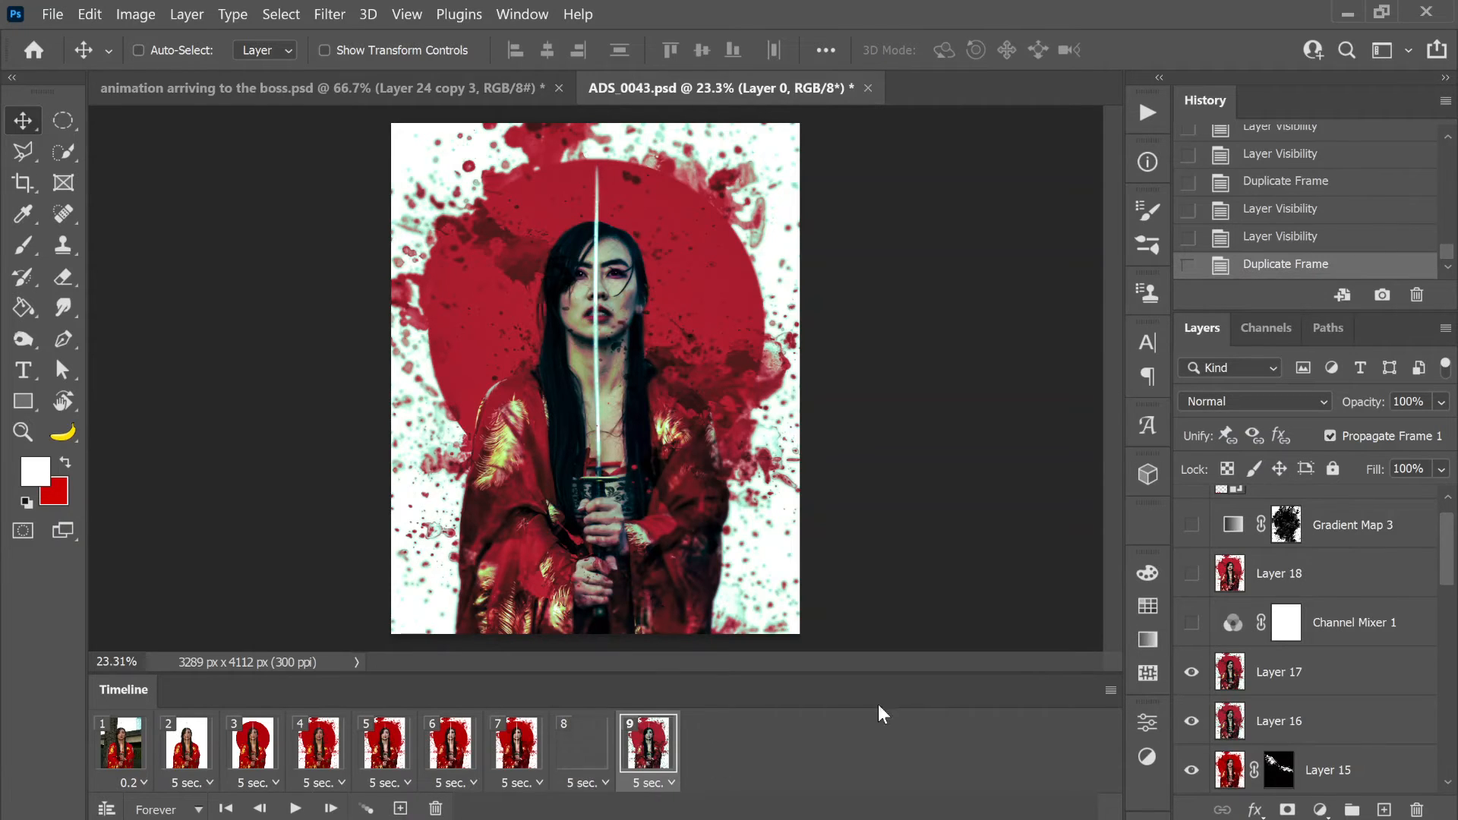
pyautogui.click(1192, 624)
pyautogui.scroll(1, 1274, 663)
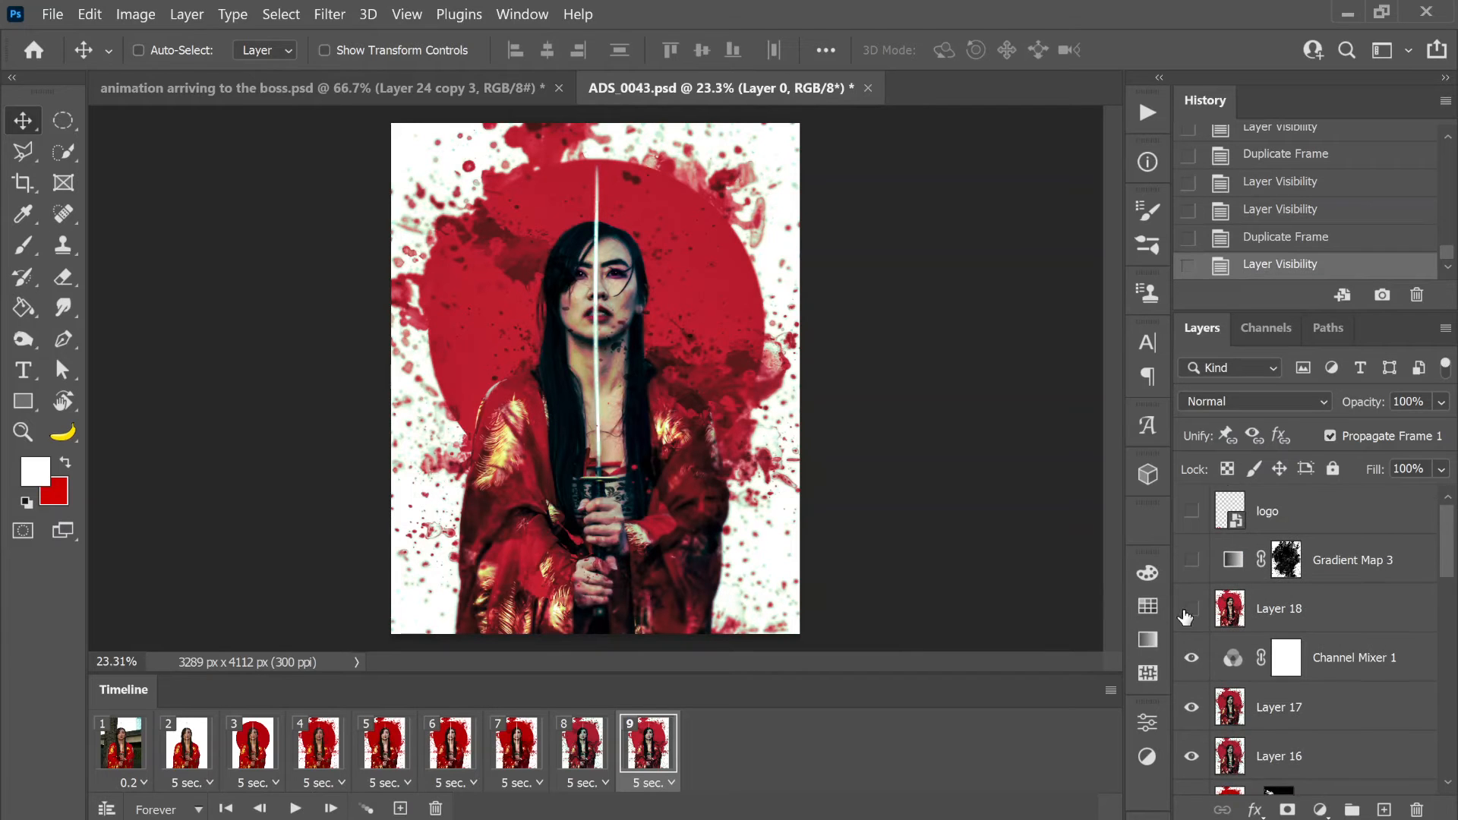
pyautogui.click(1190, 564)
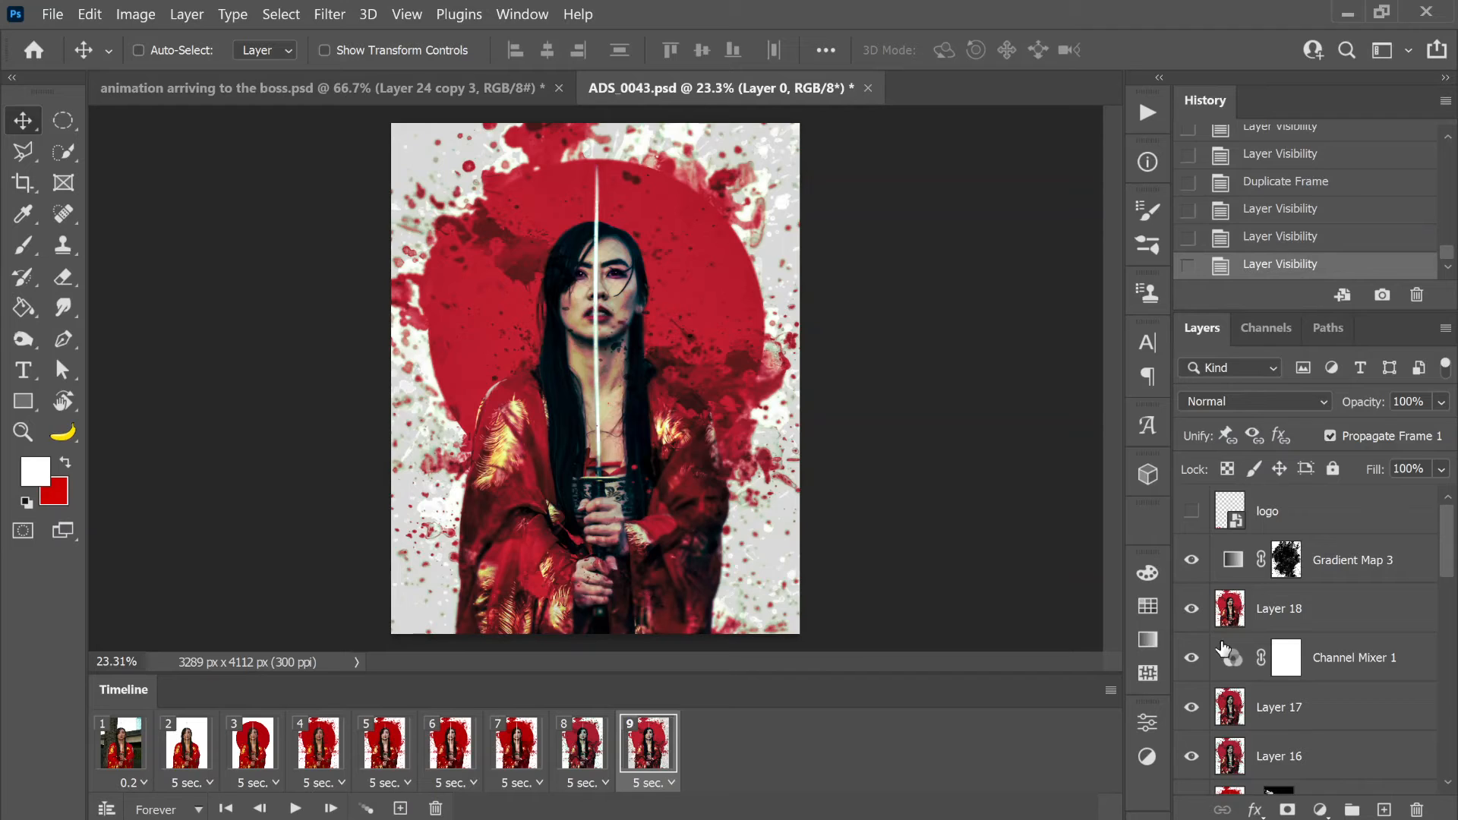
pyautogui.click(401, 808)
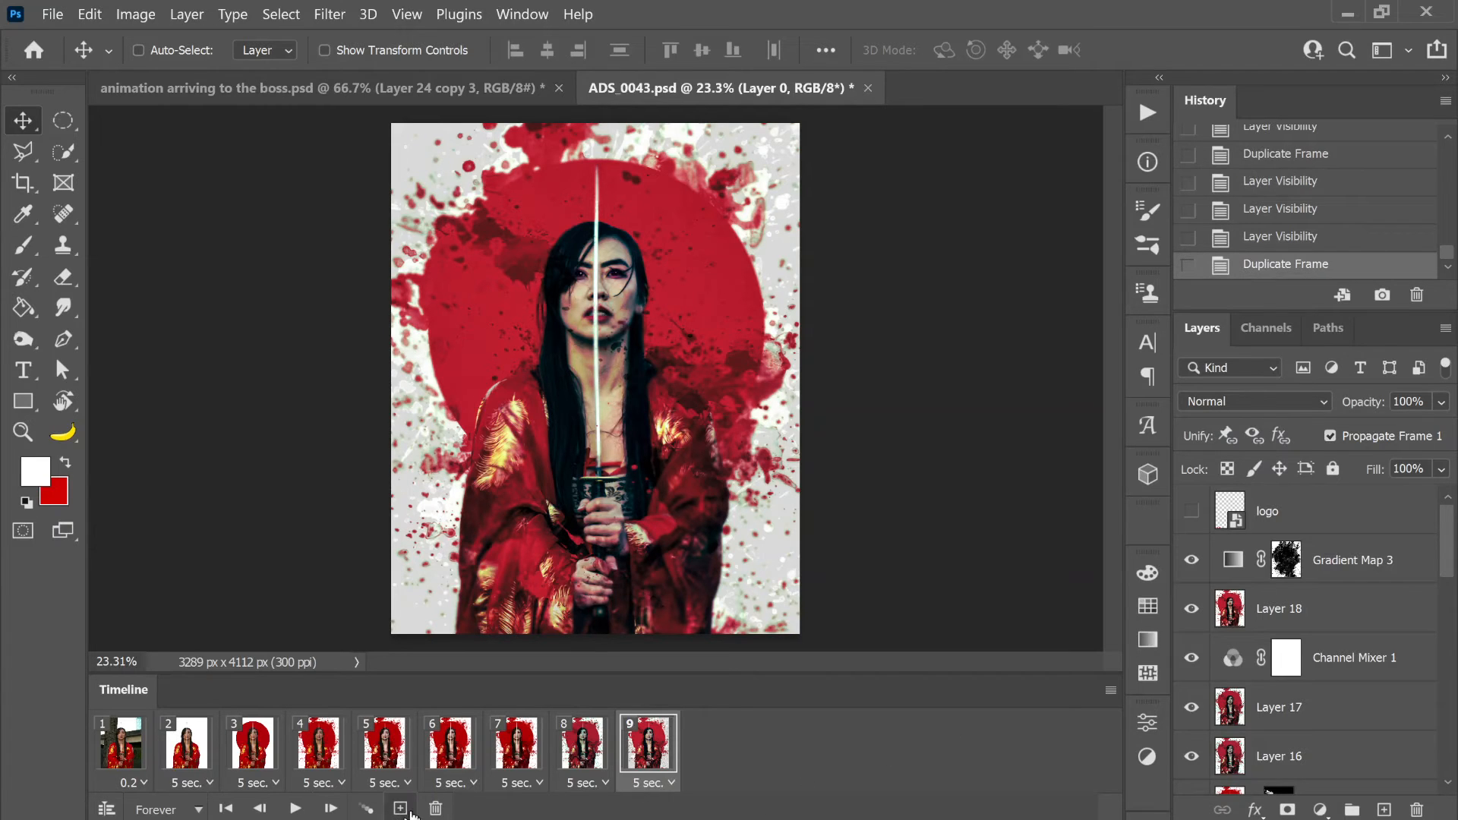
pyautogui.click(1191, 523)
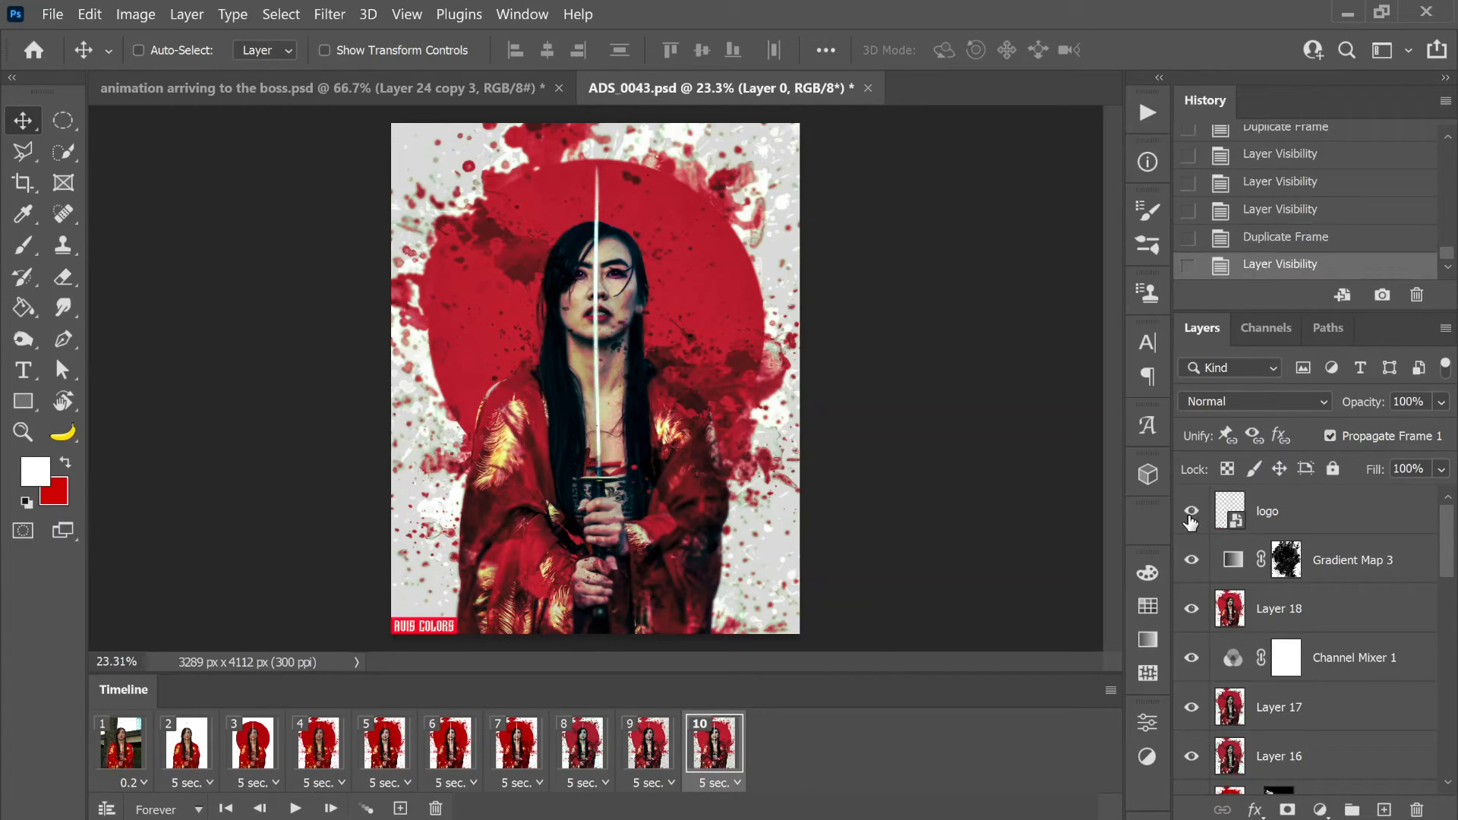
pyautogui.press('space')
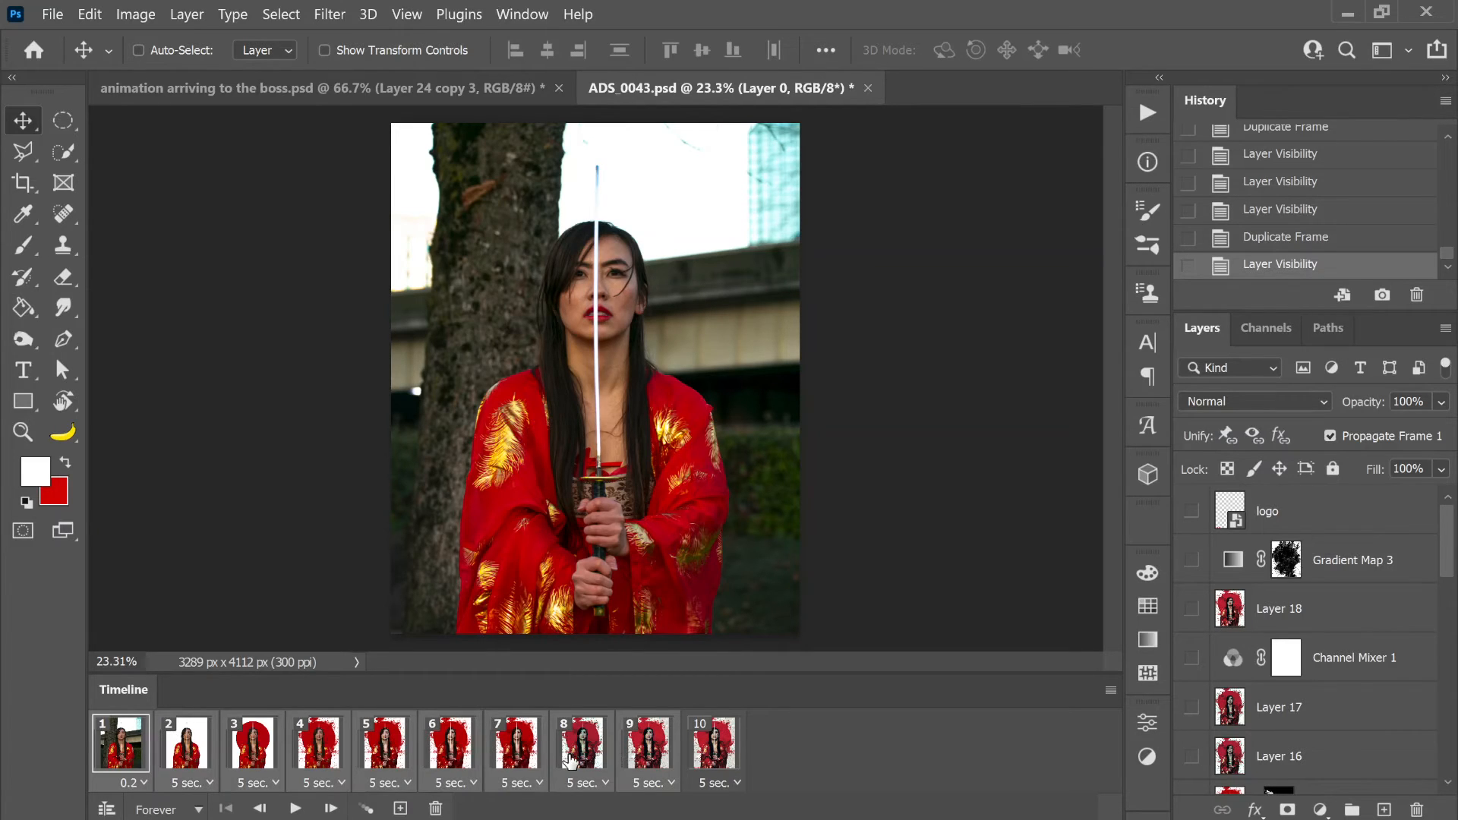
# - Set the delay of frames 1 through 9 to 0.5 seconds
pyautogui.click(127, 784)
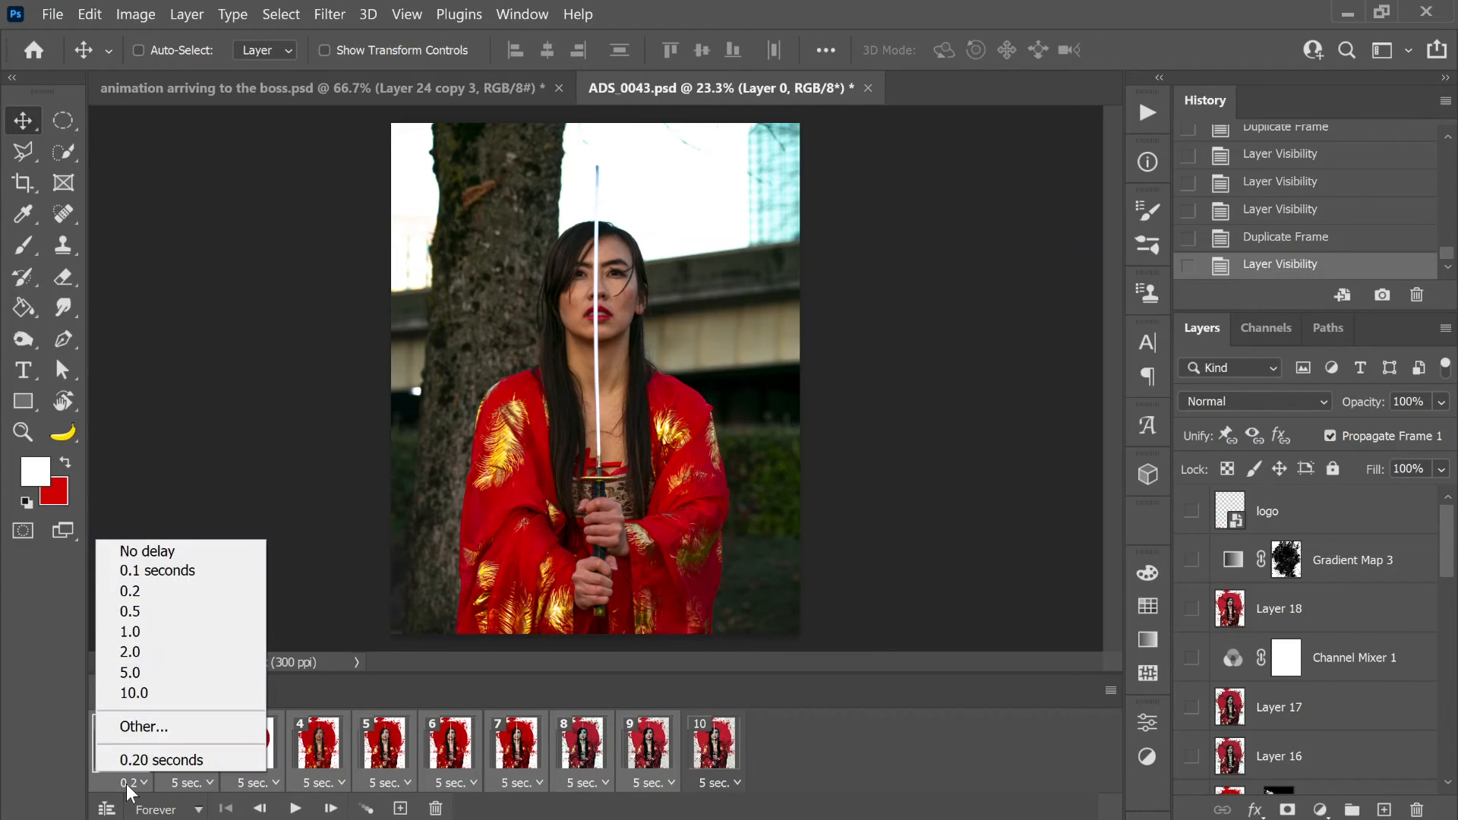
pyautogui.click(146, 616)
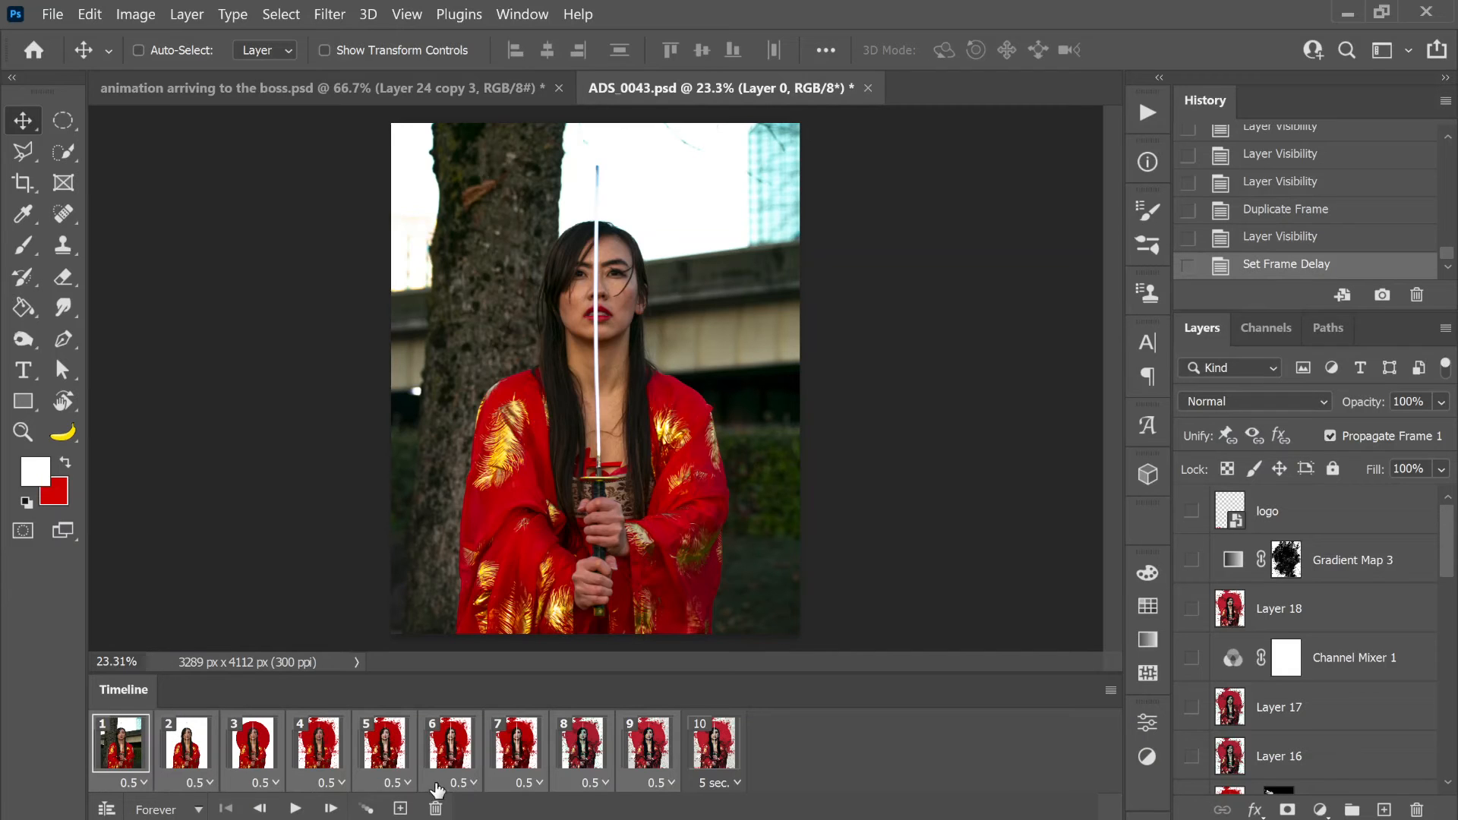
pyautogui.click(710, 784)
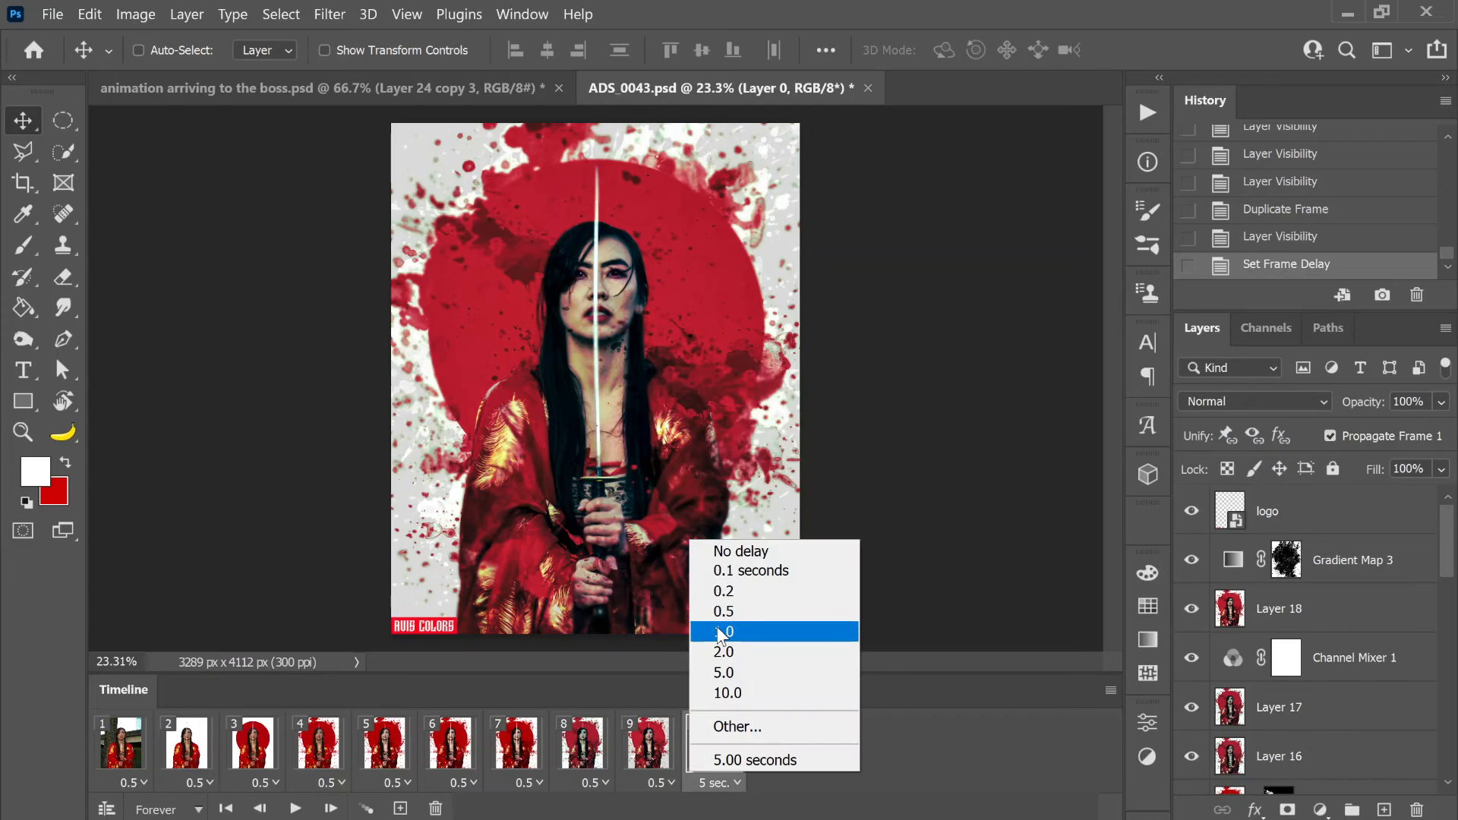
pyautogui.click(723, 785)
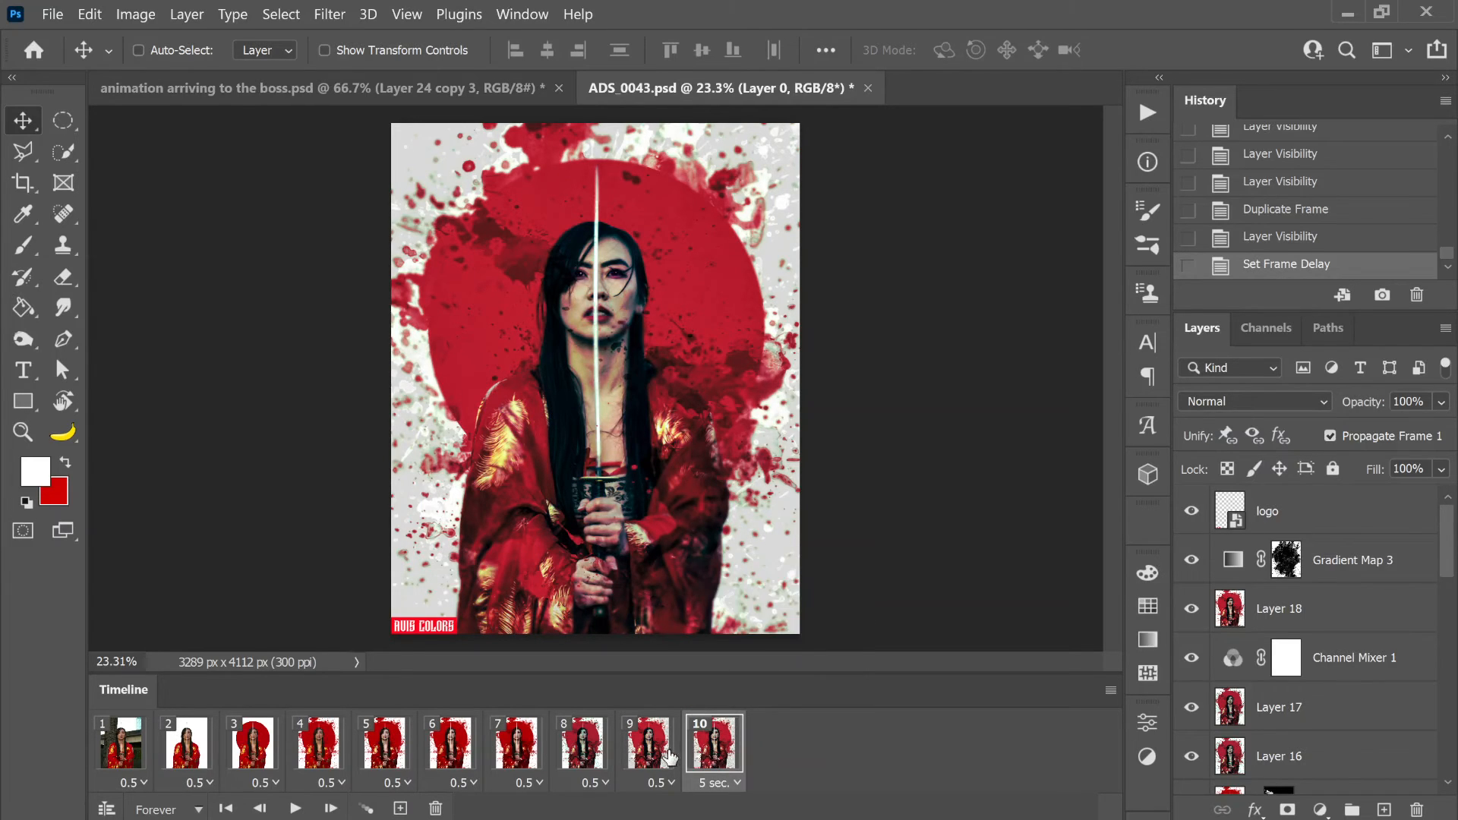
# - Play the frame animation from frame 1 to check its timing, and stop it on frame 10
pyautogui.click(295, 810)
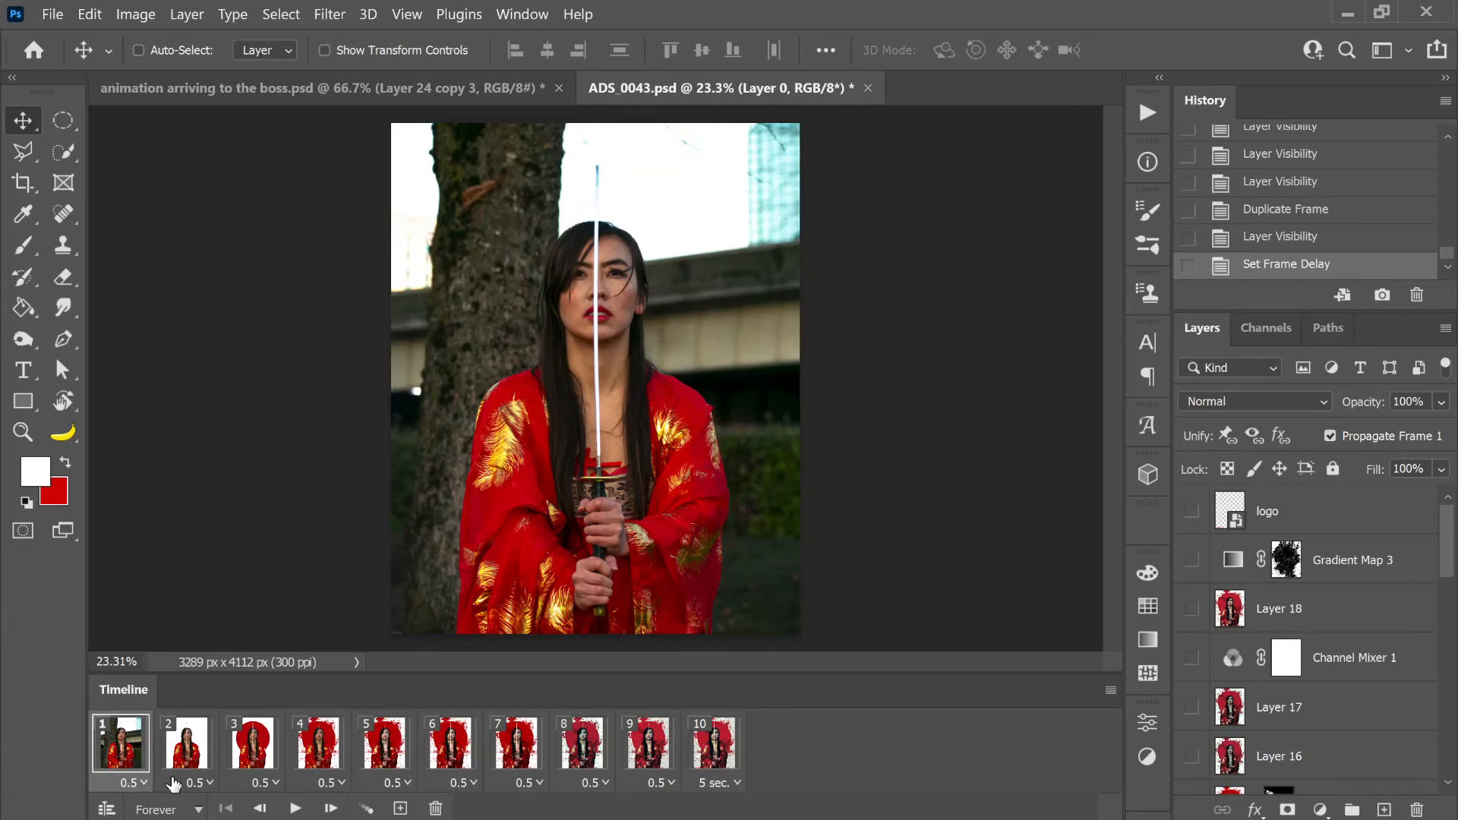
pyautogui.click(295, 809)
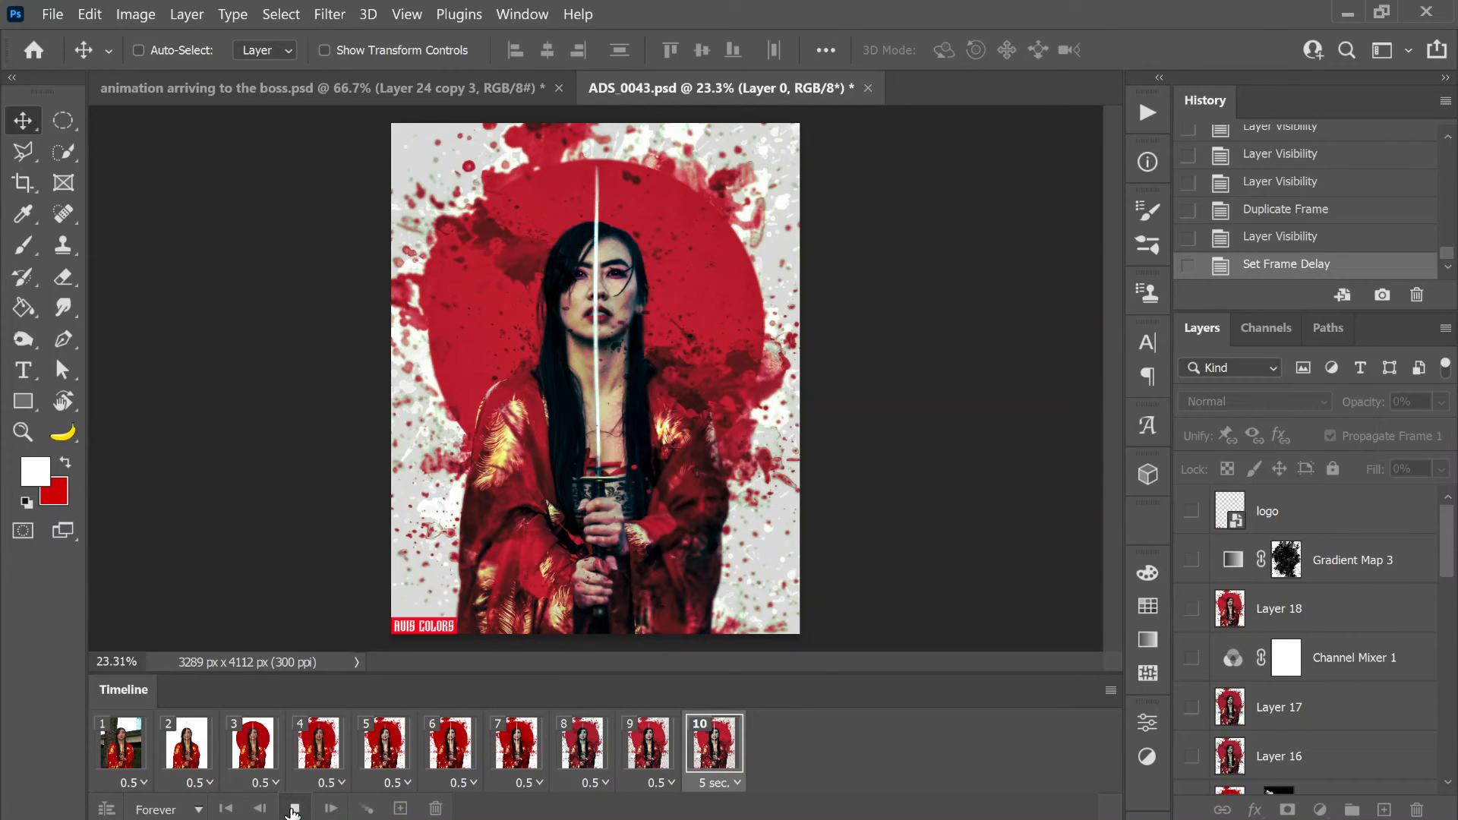
pyautogui.click(294, 809)
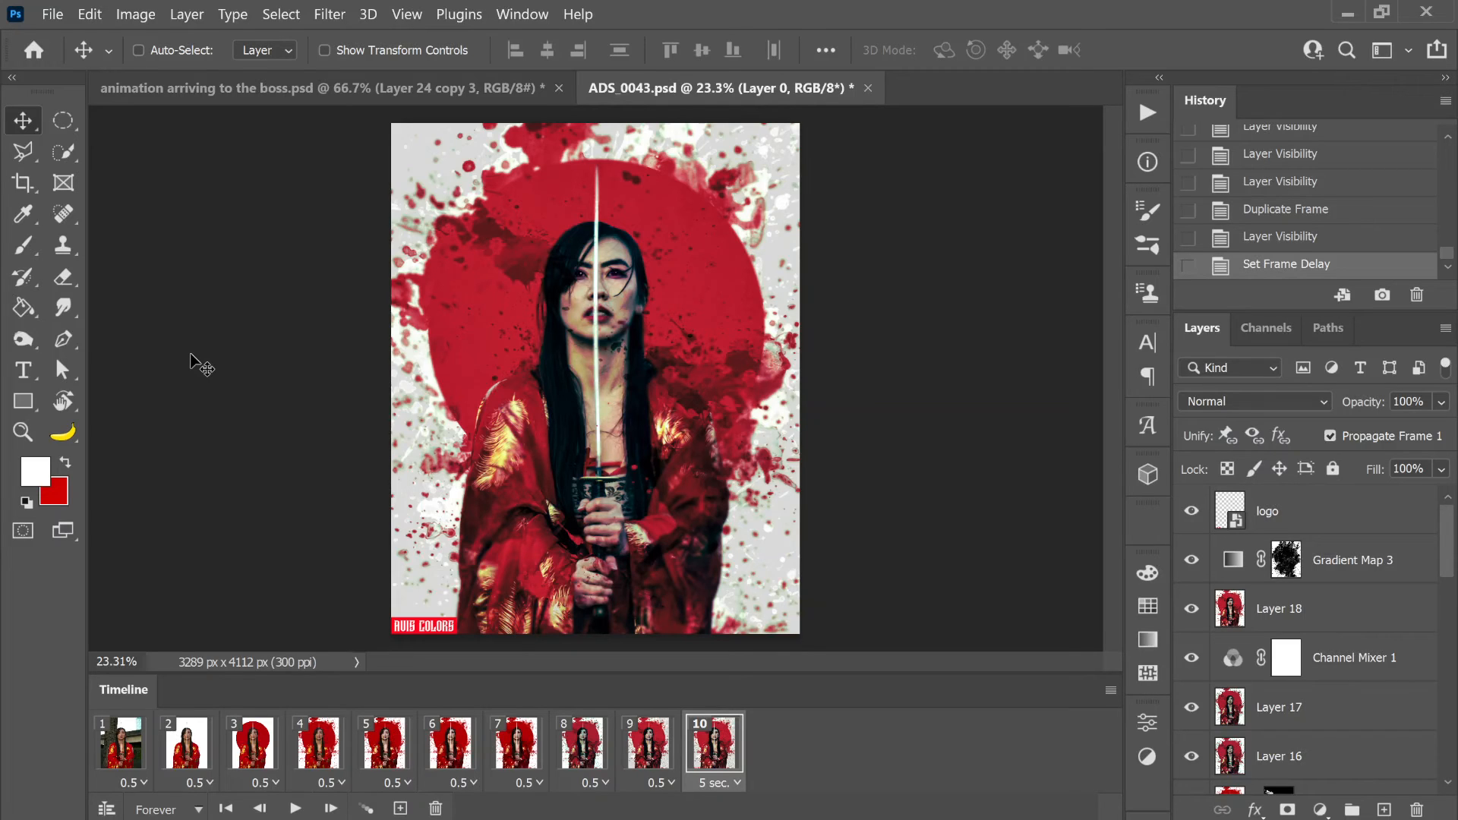
# - Start a video render of the animation and name the output file samurai girl.mp4
pyautogui.click(53, 13)
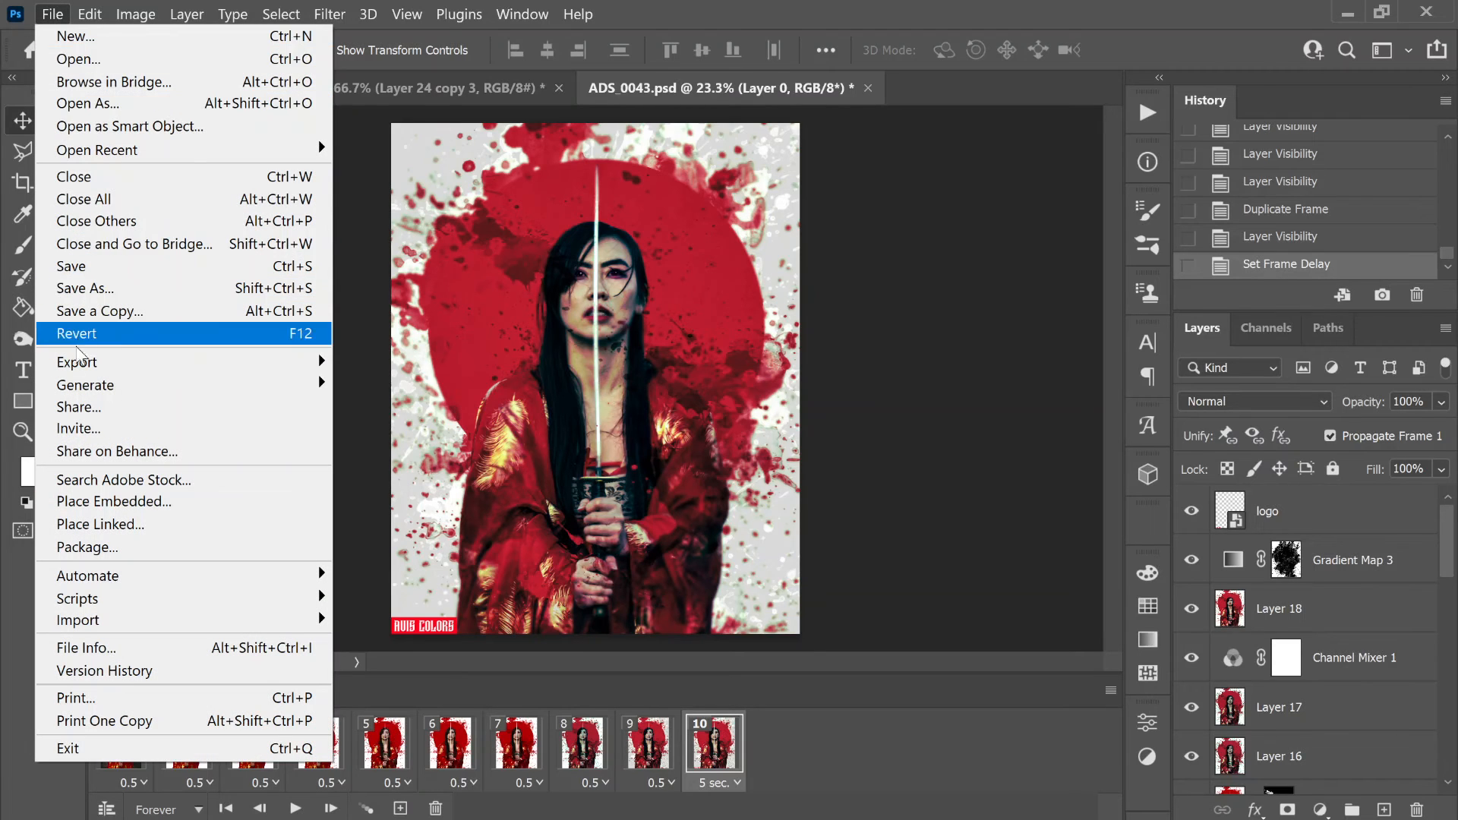
pyautogui.moveTo(291, 367)
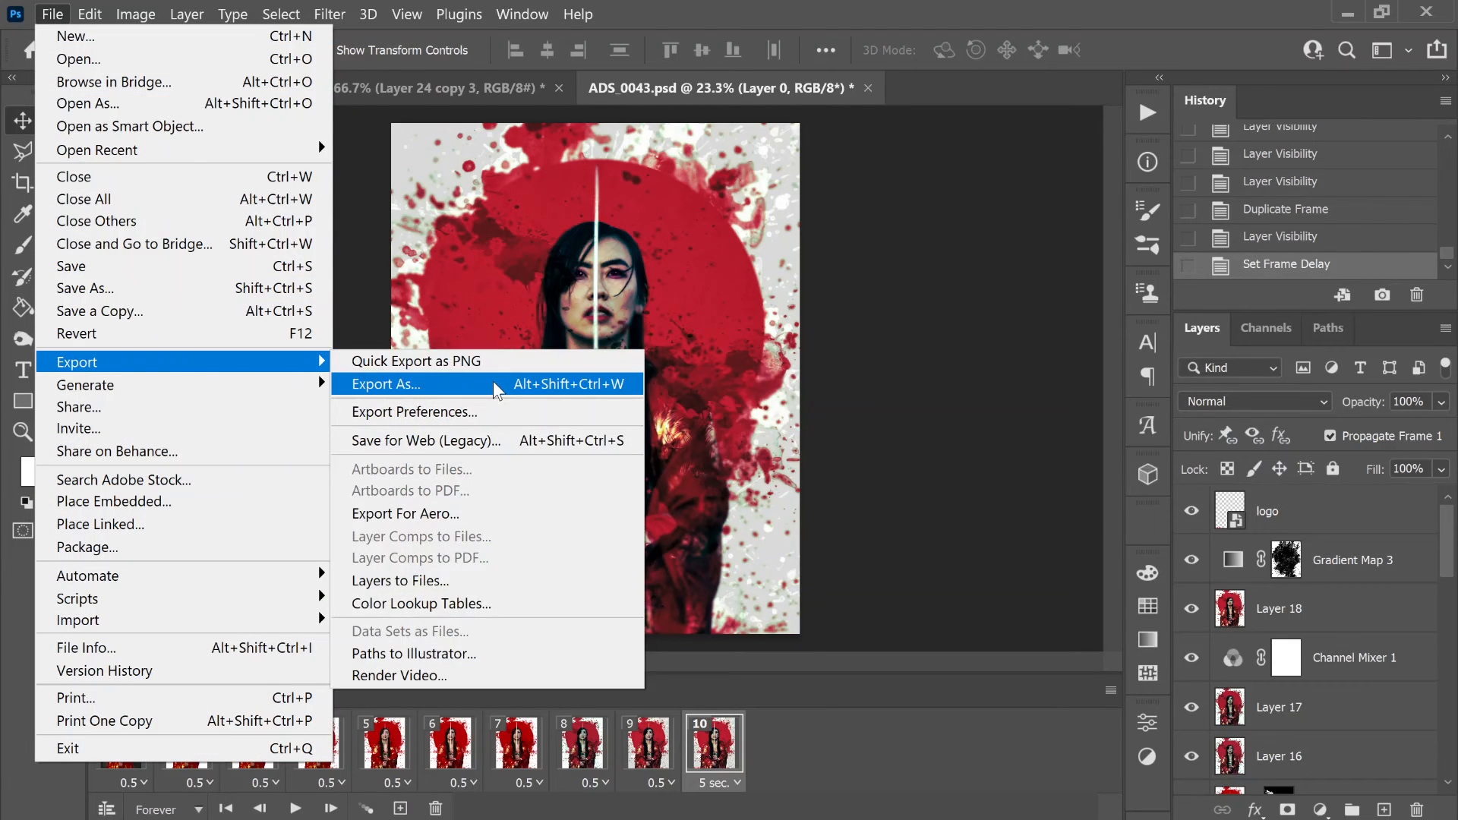
pyautogui.click(422, 676)
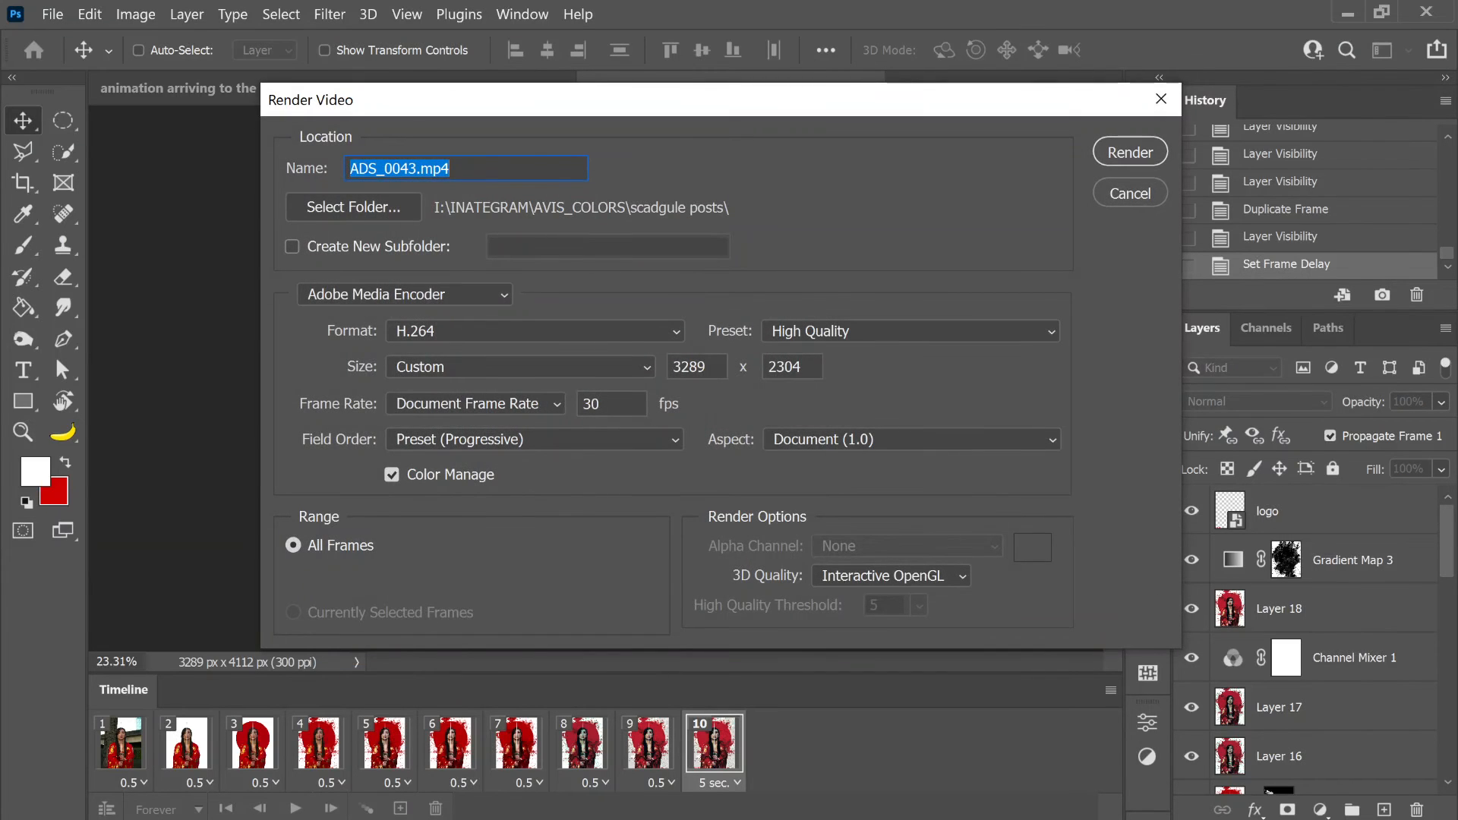
pyautogui.doubleClick(380, 168)
pyautogui.write('samurai ')
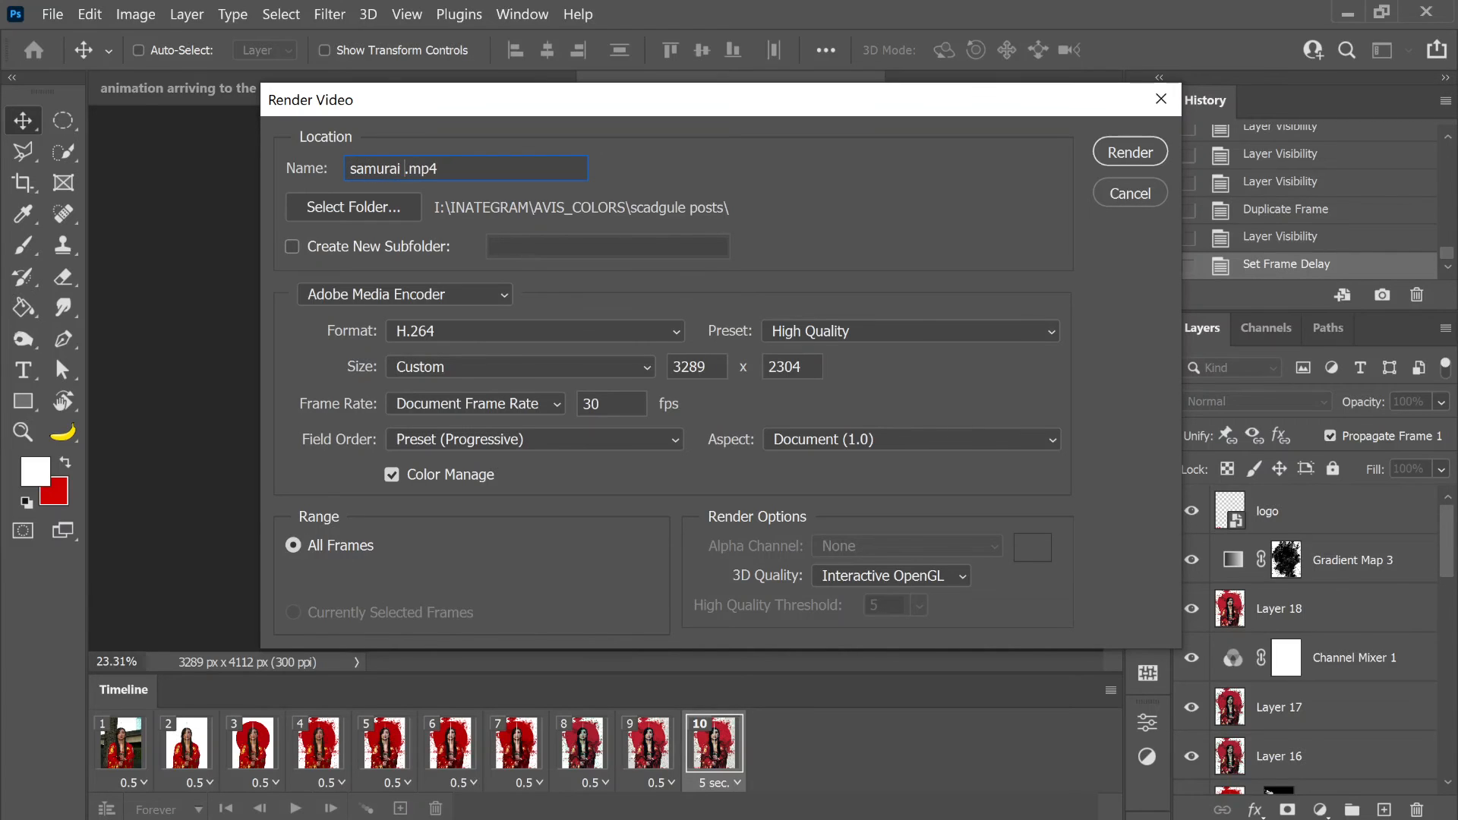
pyautogui.write('girl')
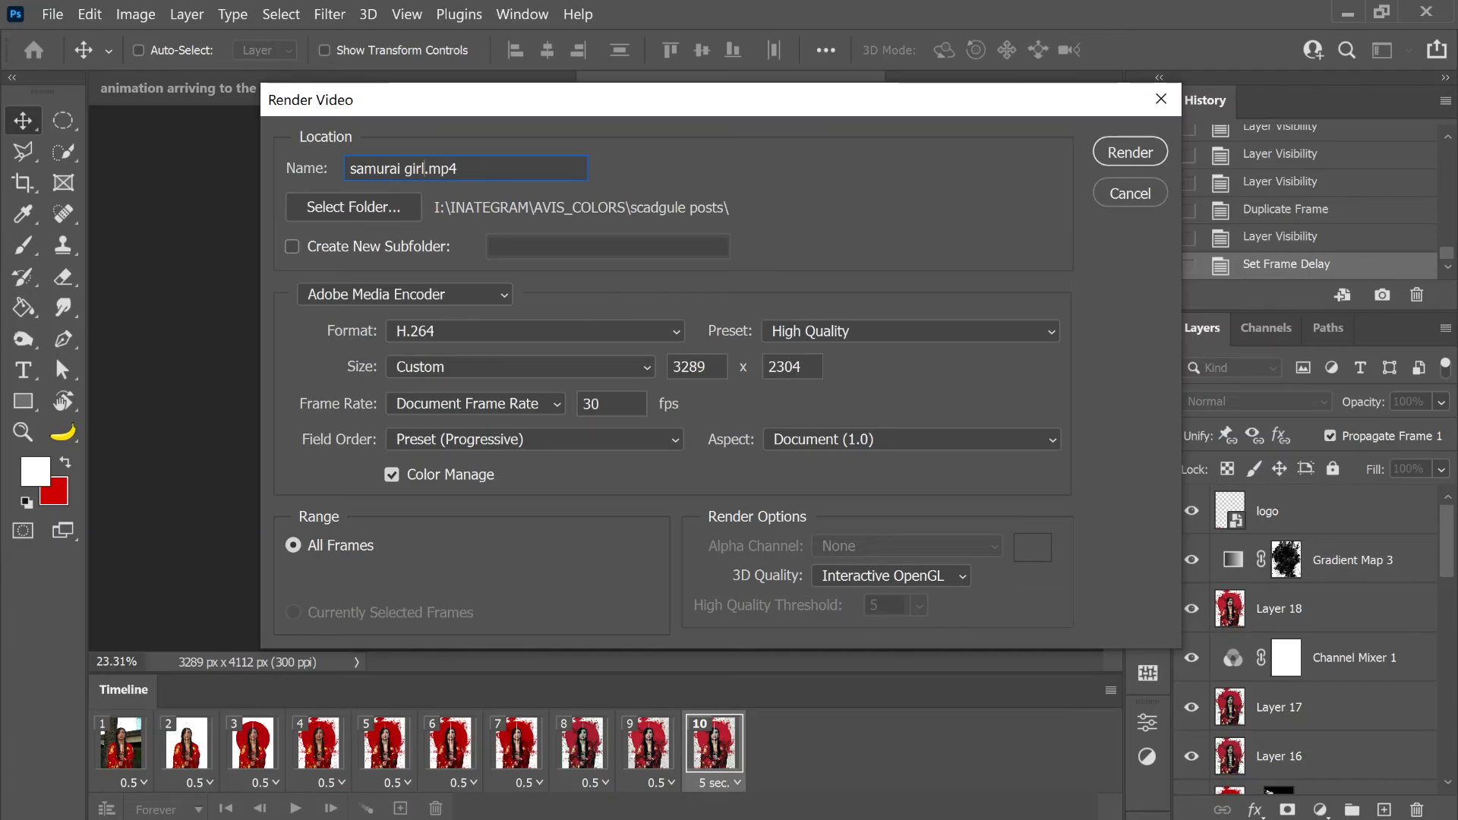
# - Choose the Desktop as the render folder and render all frames as a High Quality H.264 video
pyautogui.click(334, 206)
pyautogui.scroll(3, 383, 275)
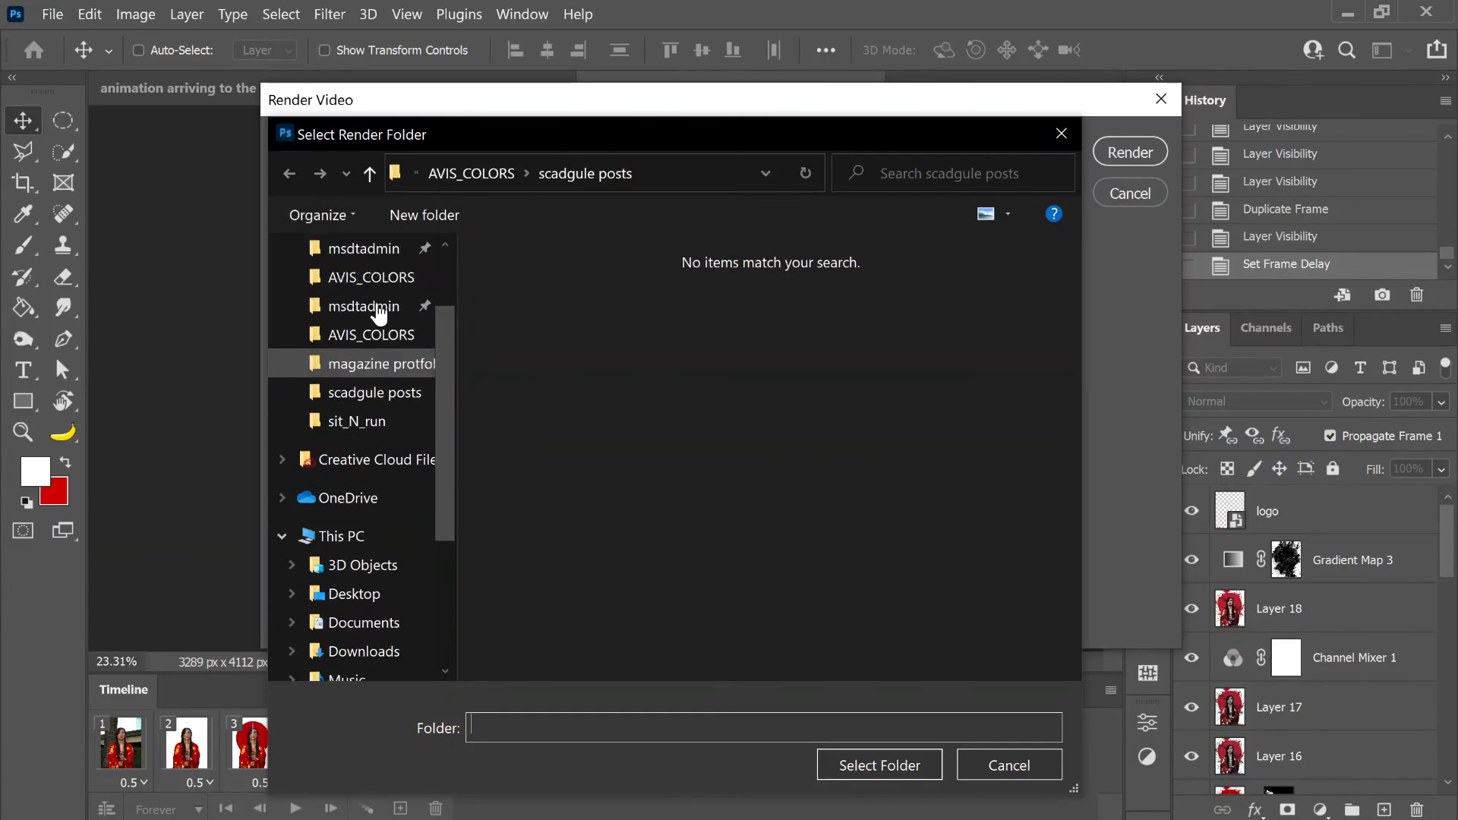
pyautogui.click(370, 302)
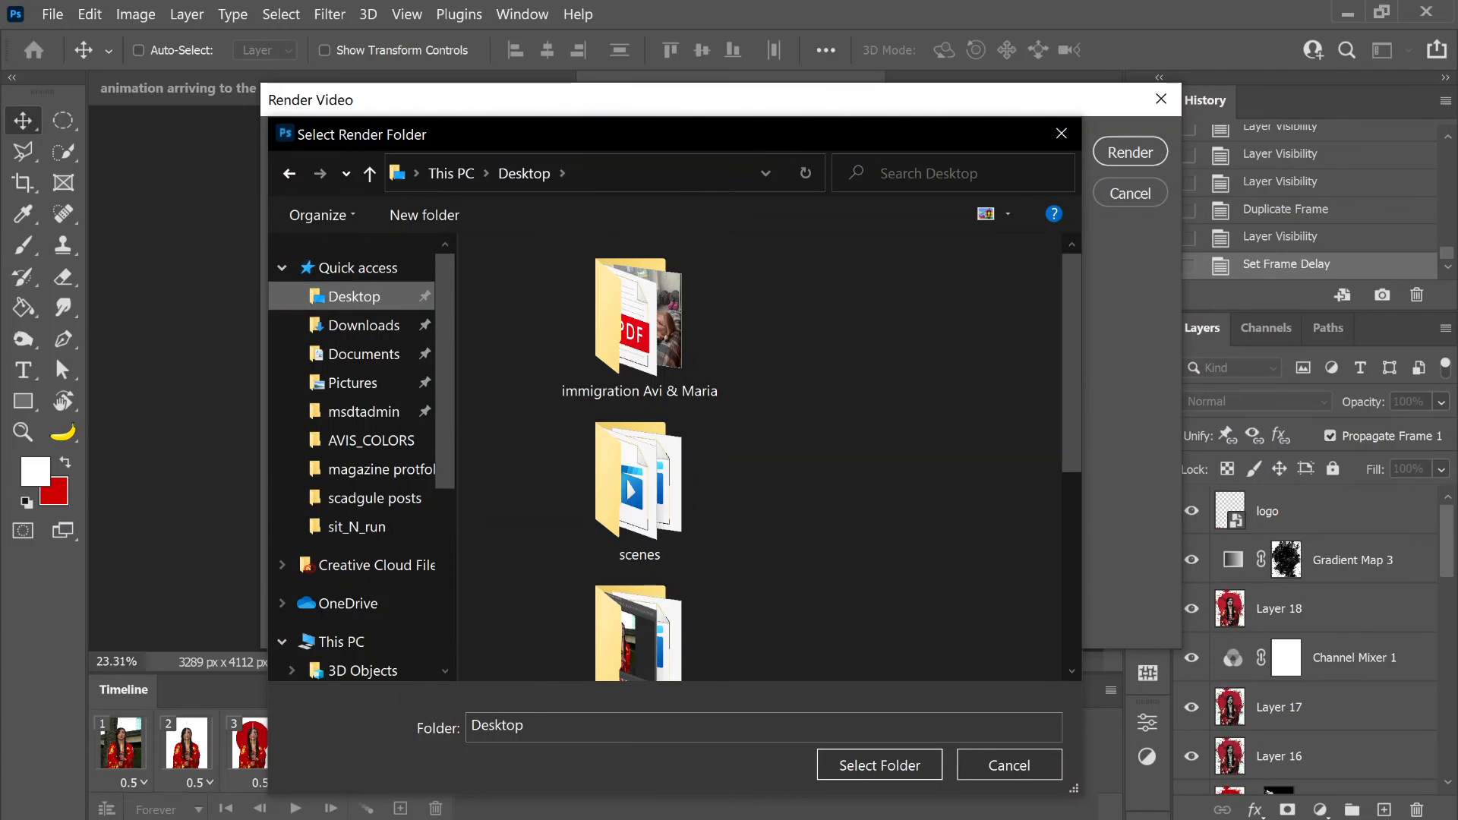
pyautogui.click(878, 764)
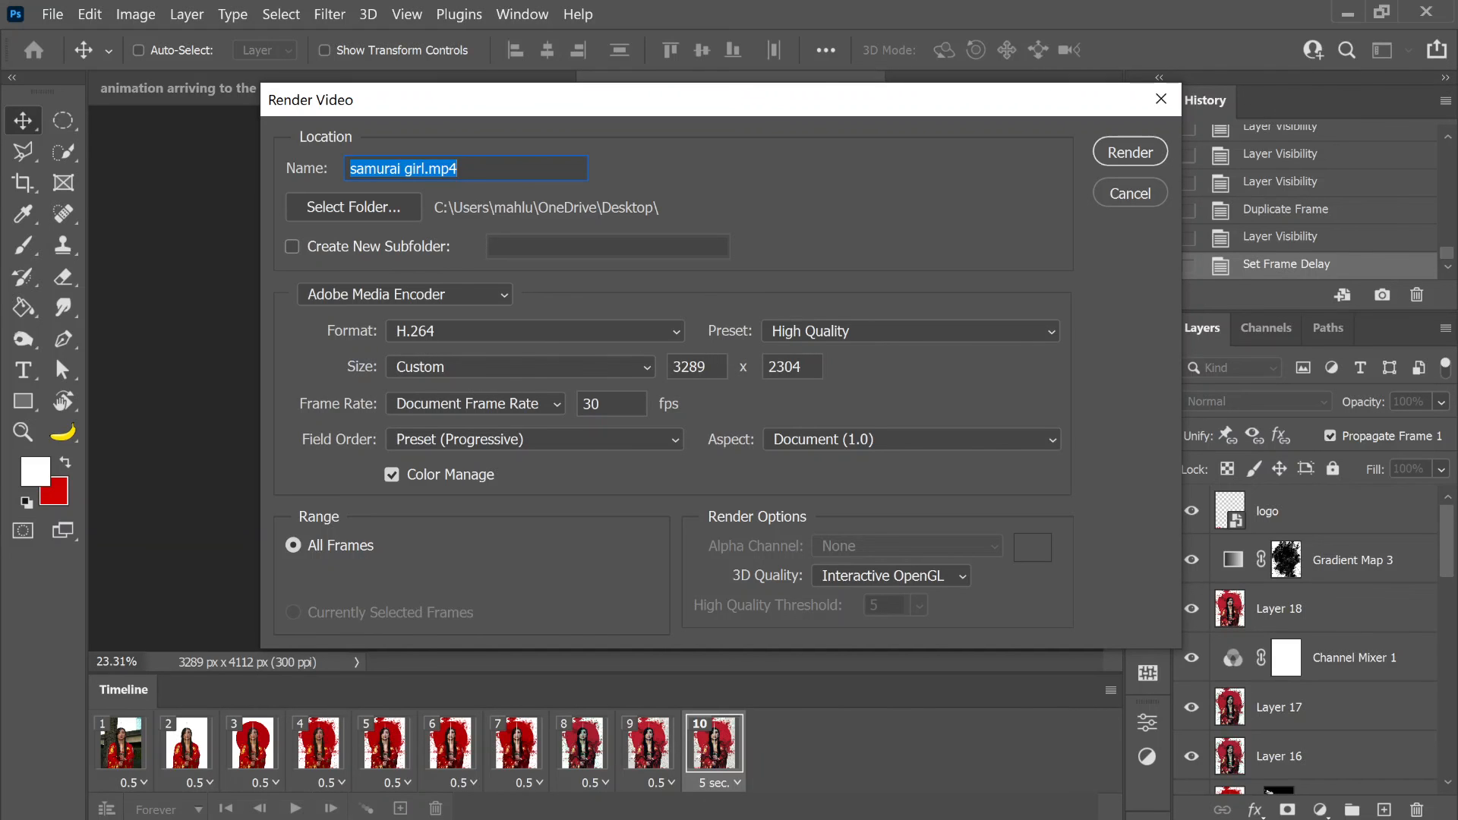
pyautogui.click(1121, 150)
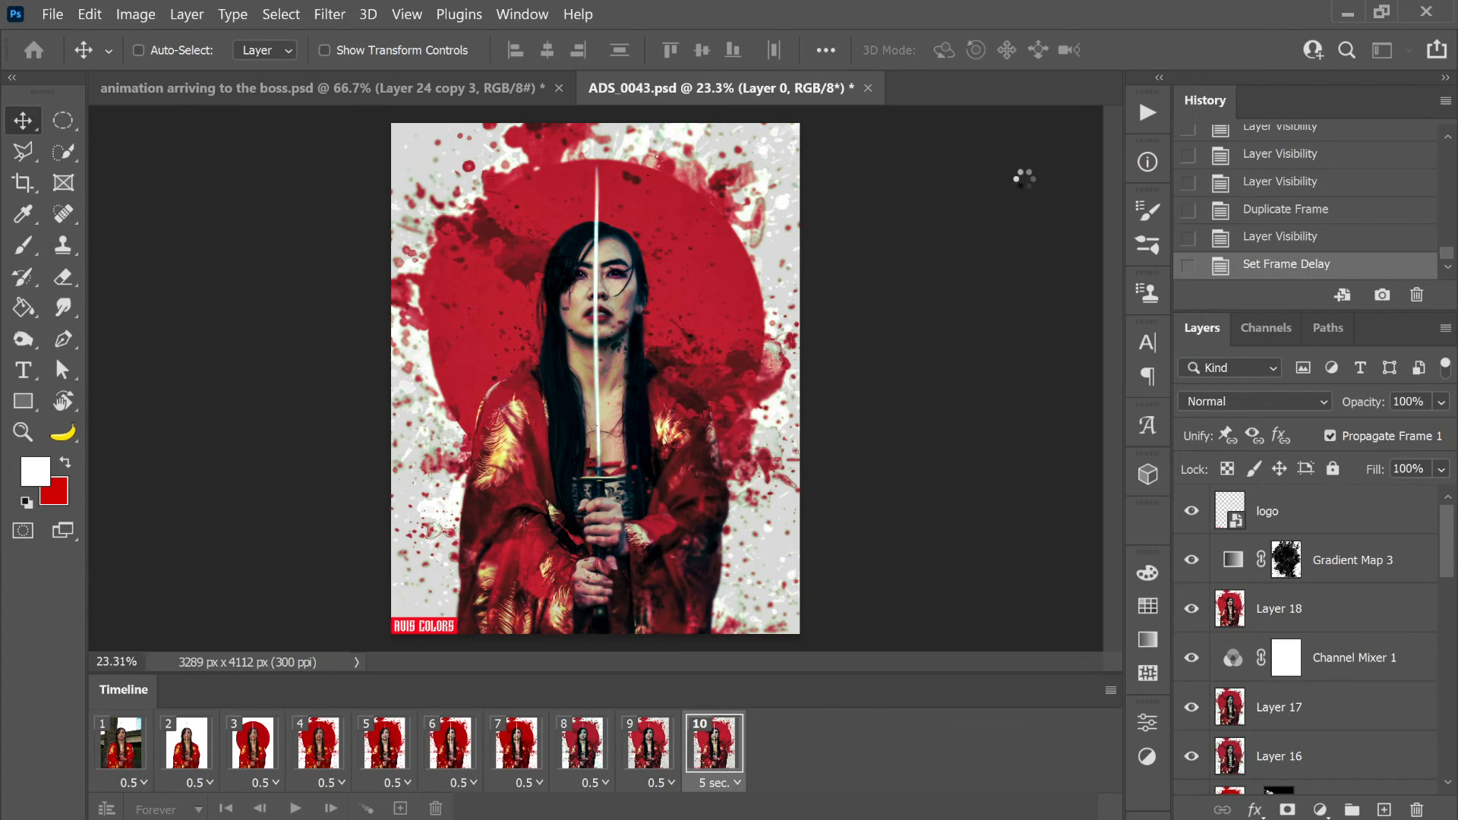